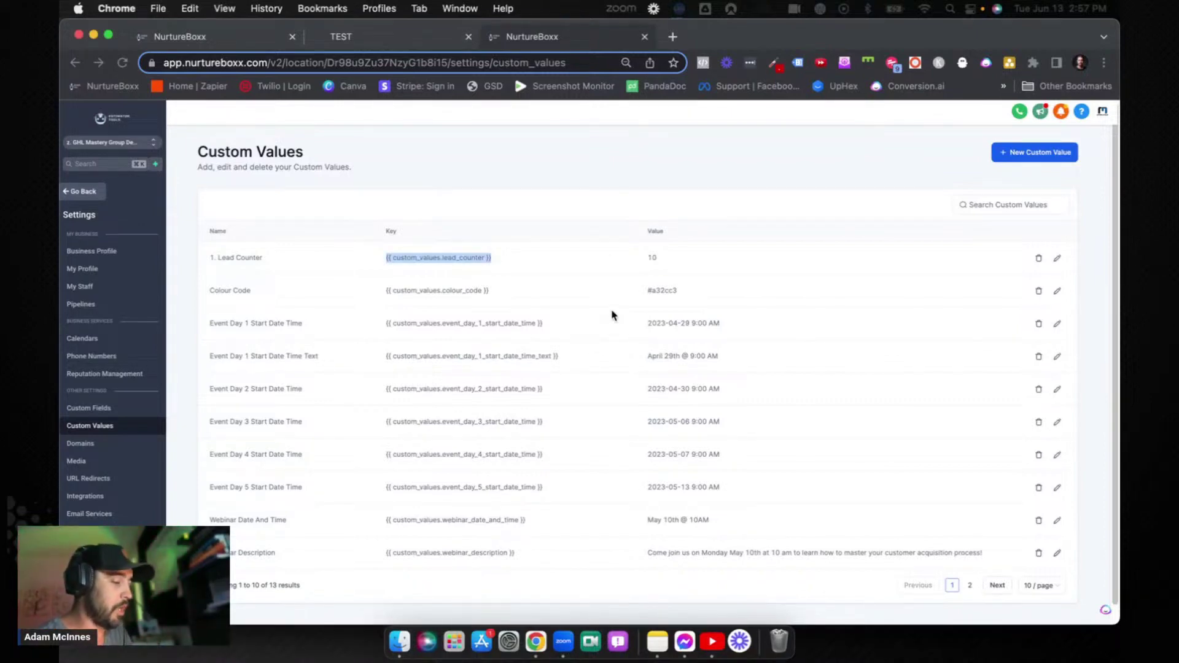
# Highlight the {{ custom_values.lead_counter }} key of Lead Counter, which still holds 10
pyautogui.click(553, 274)
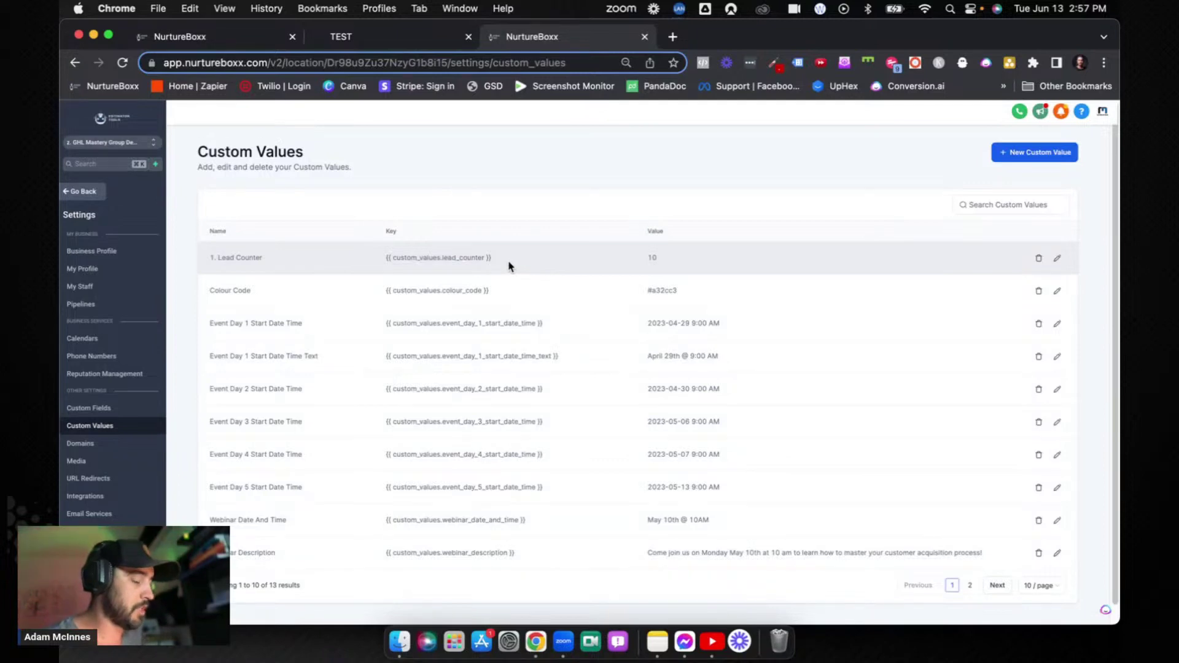
pyautogui.moveTo(509, 266); pyautogui.dragTo(383, 259)
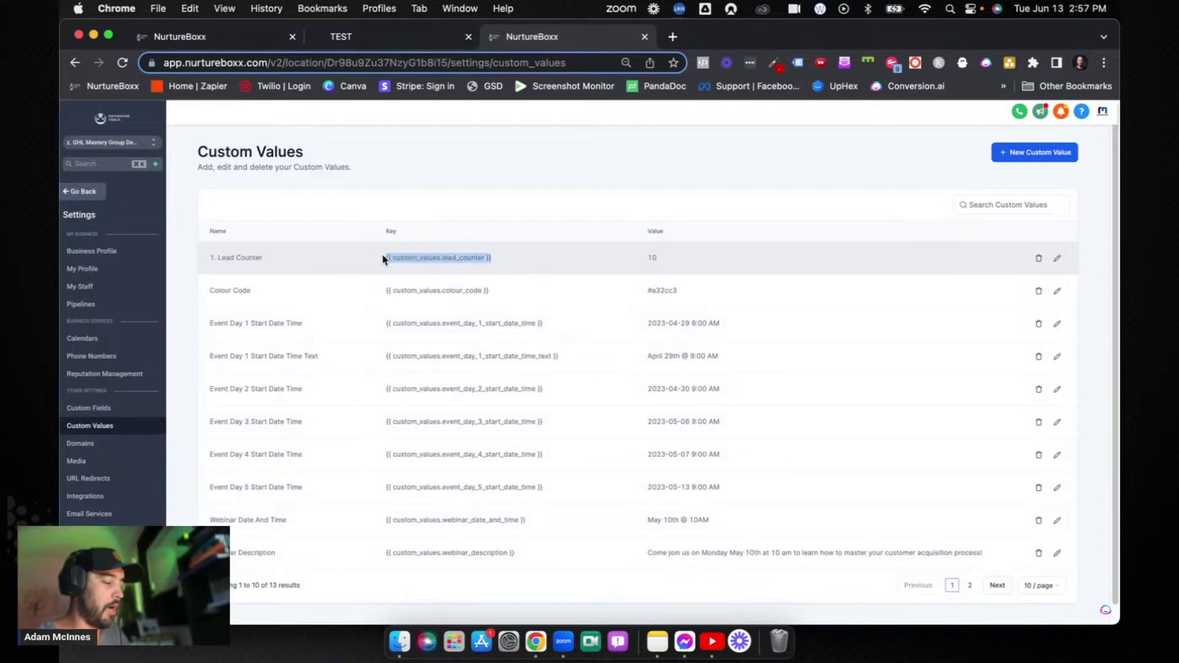
pyautogui.click(524, 266)
pyautogui.moveTo(501, 263); pyautogui.dragTo(371, 262)
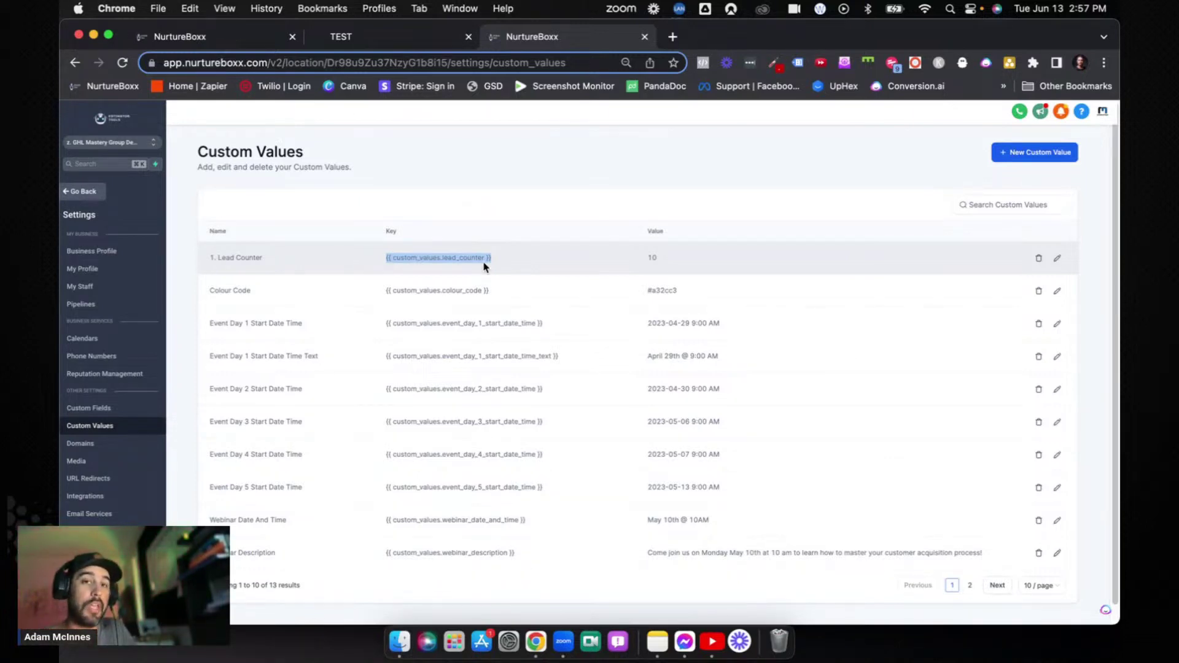
pyautogui.click(505, 262)
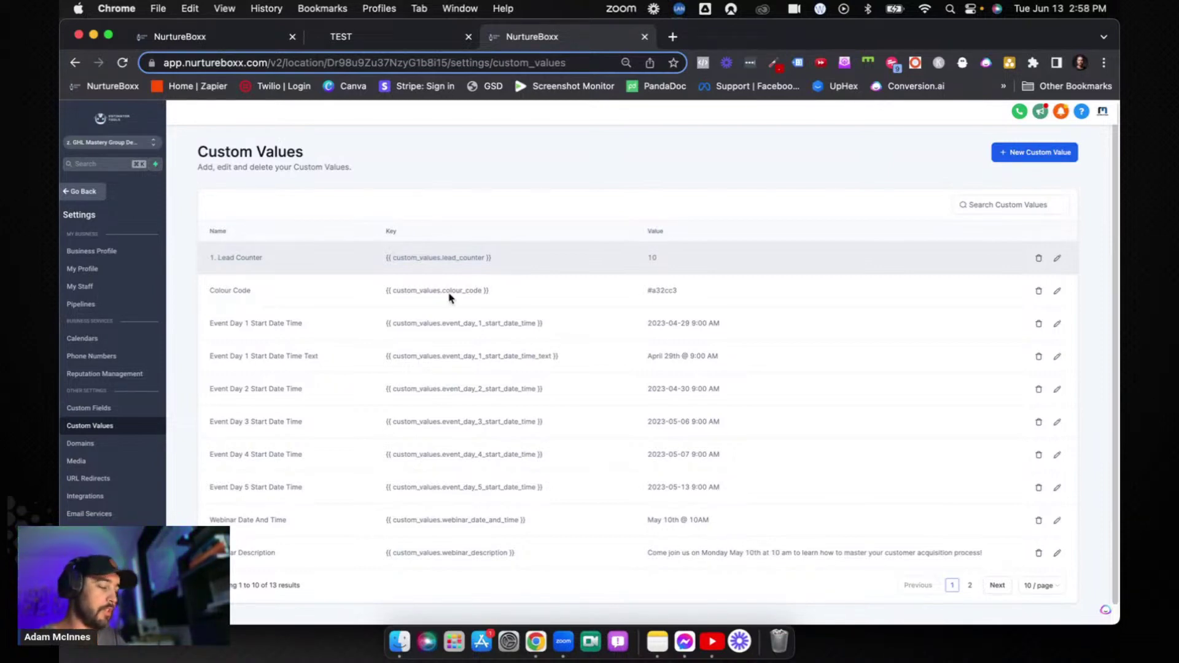
# Search Custom Fields for 'how many', review How Many Left, and return to the Custom Field Test funnel
pyautogui.click(106, 411)
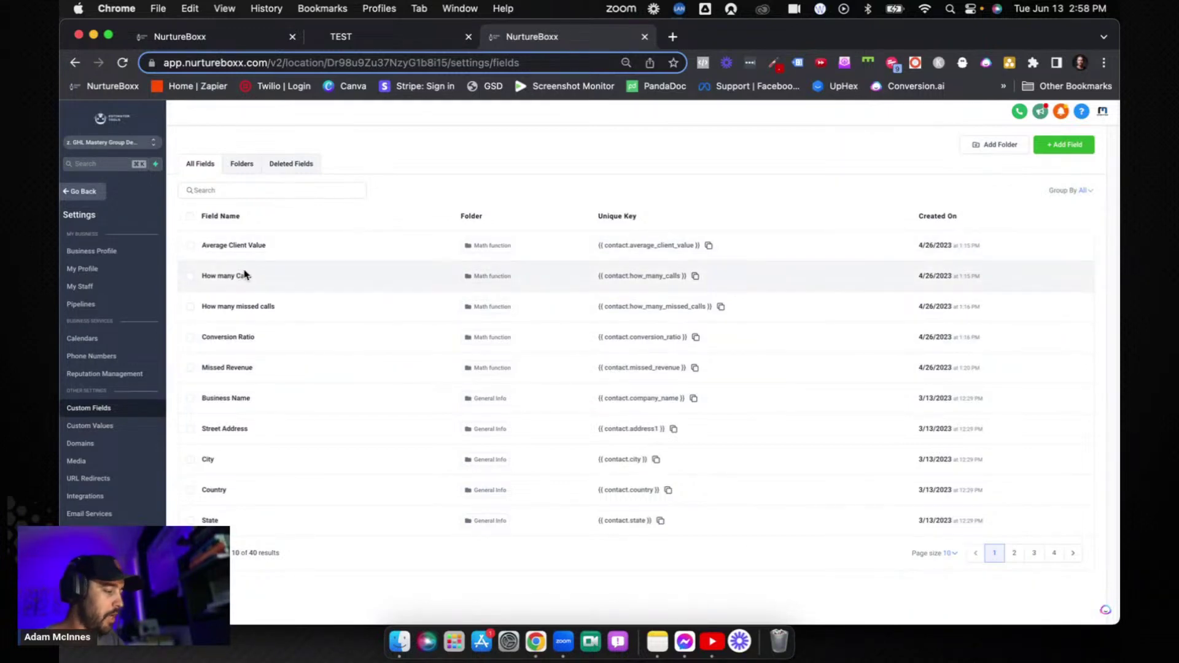
pyautogui.click(281, 191)
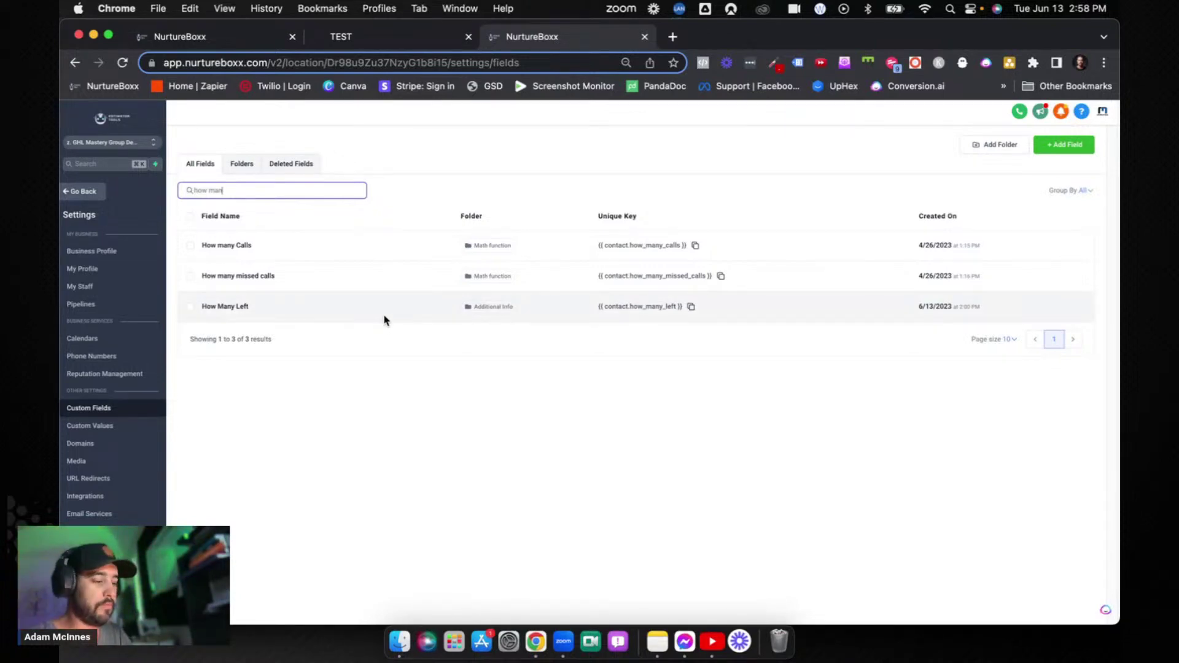
pyautogui.moveTo(253, 313); pyautogui.dragTo(201, 308)
pyautogui.click(348, 364)
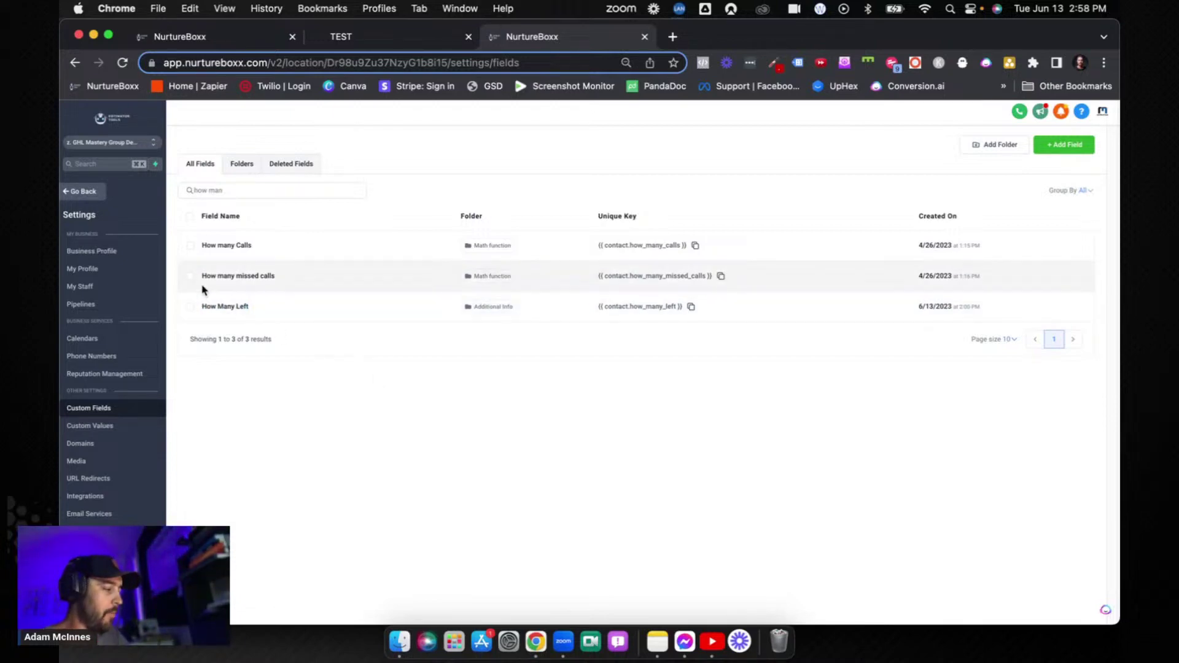
pyautogui.click(92, 191)
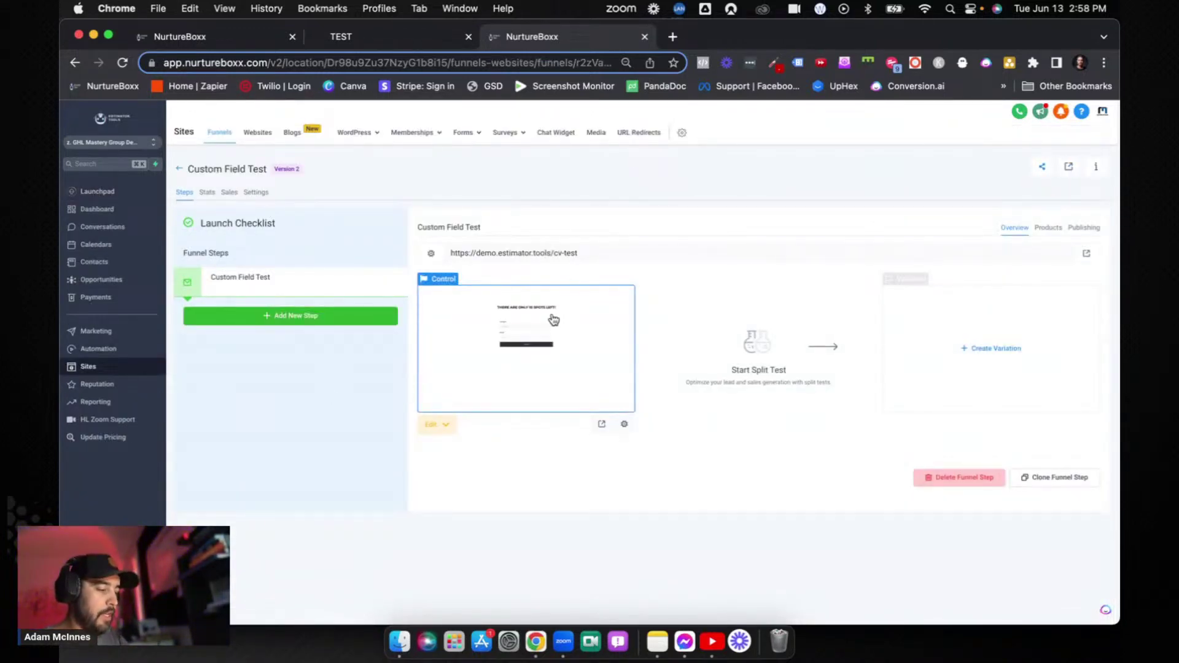
# Edit the funnel step, select the headline's custom value placeholder, and preview the page
pyautogui.click(511, 345)
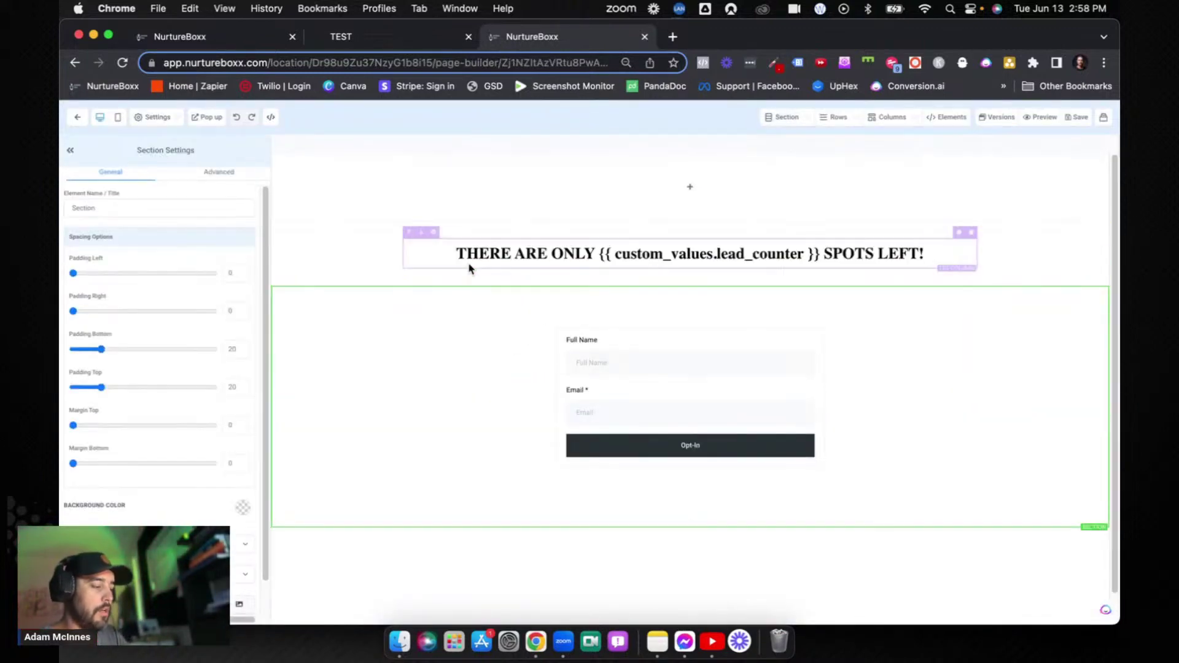
pyautogui.moveTo(432, 252); pyautogui.dragTo(843, 257)
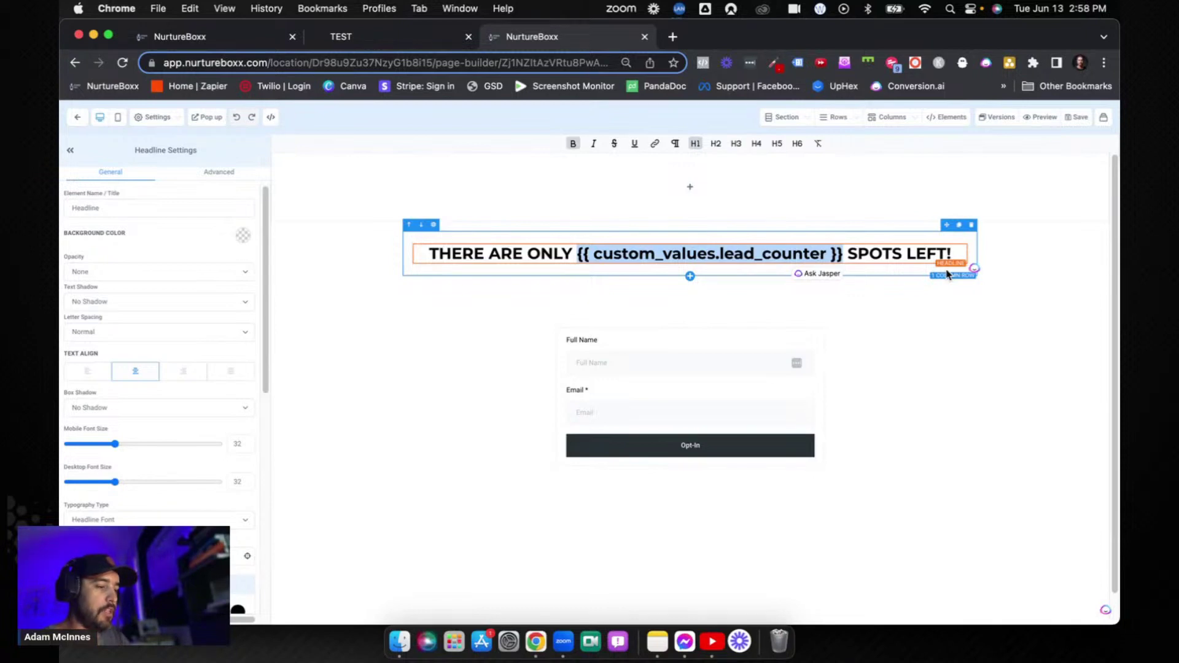
pyautogui.click(1041, 117)
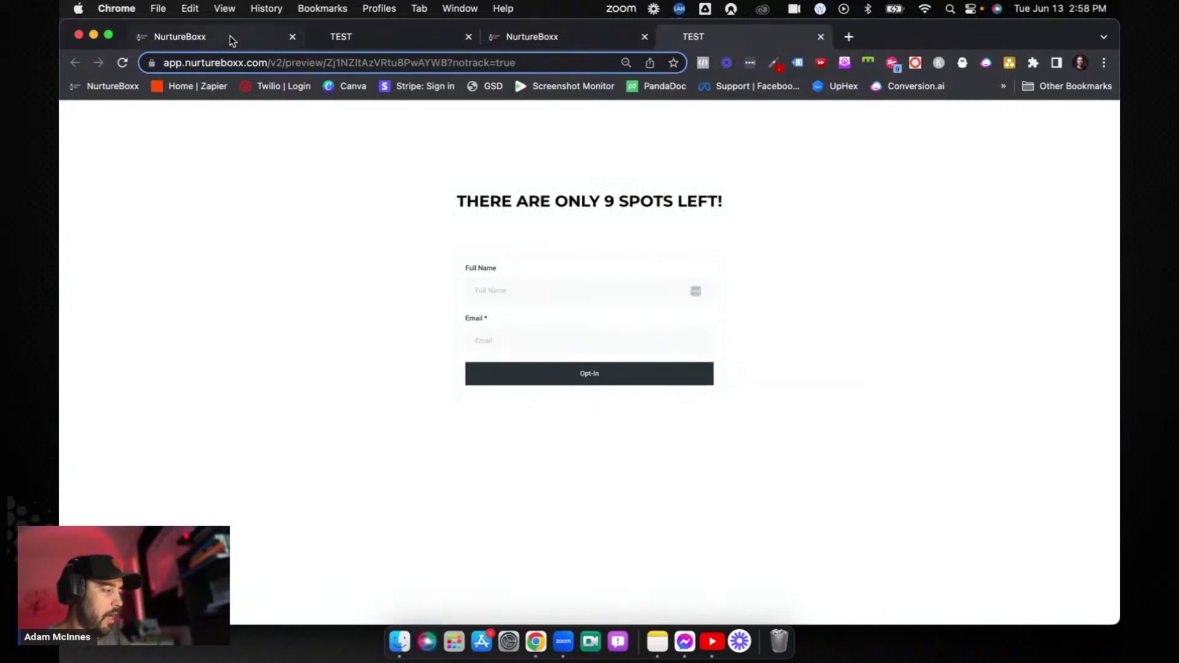
# Check Custom Values and confirm the TEST preview headline shows 9 spots left
pyautogui.click(234, 36)
pyautogui.click(422, 38)
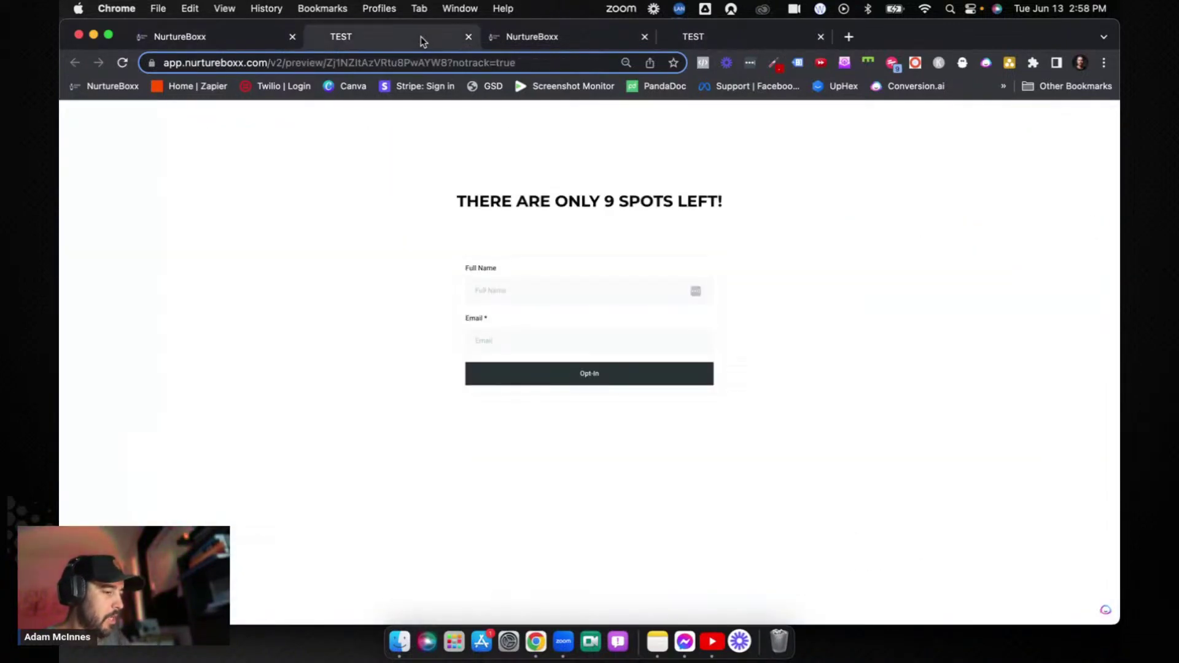
pyautogui.click(553, 37)
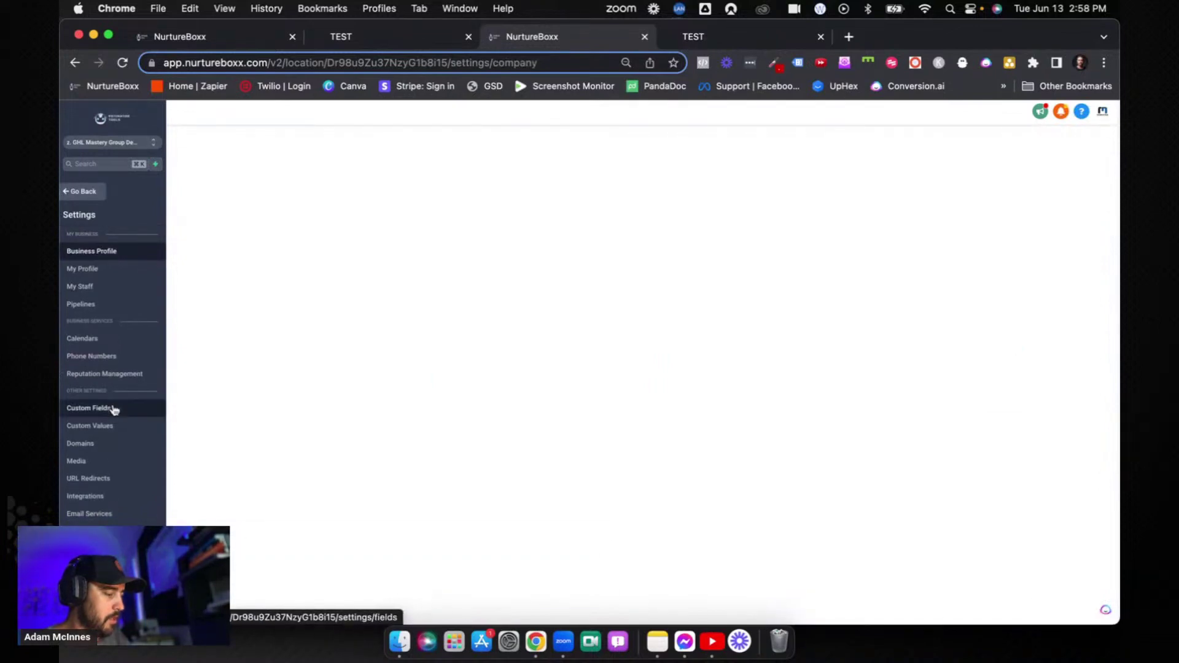
pyautogui.click(90, 426)
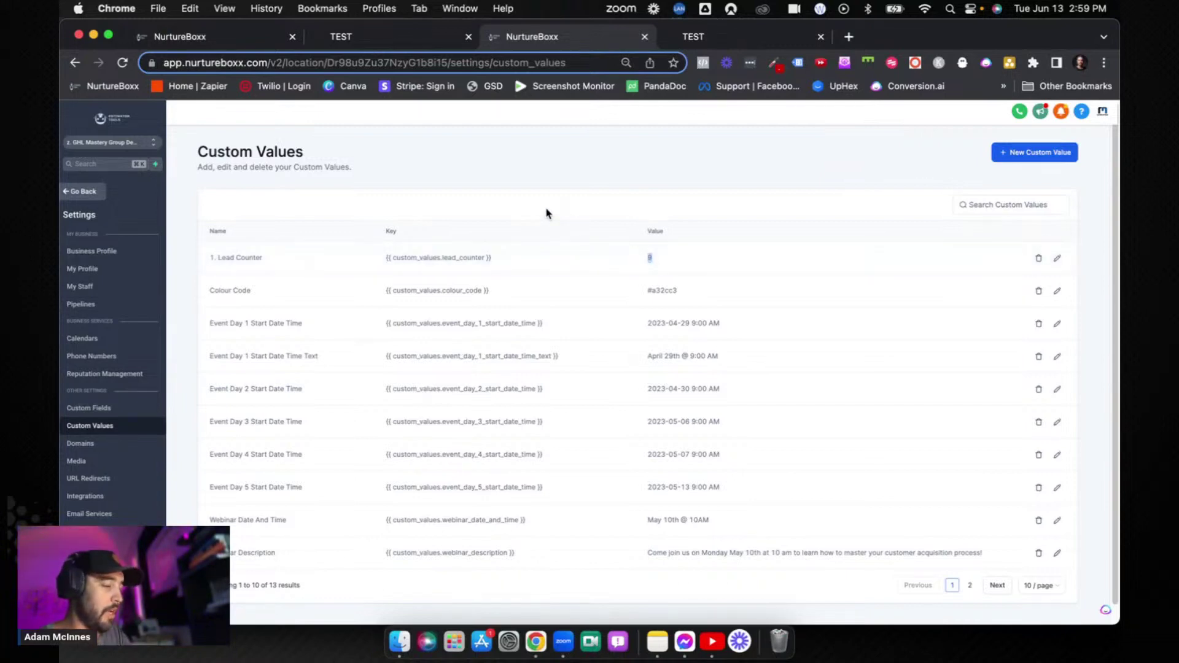
pyautogui.click(761, 37)
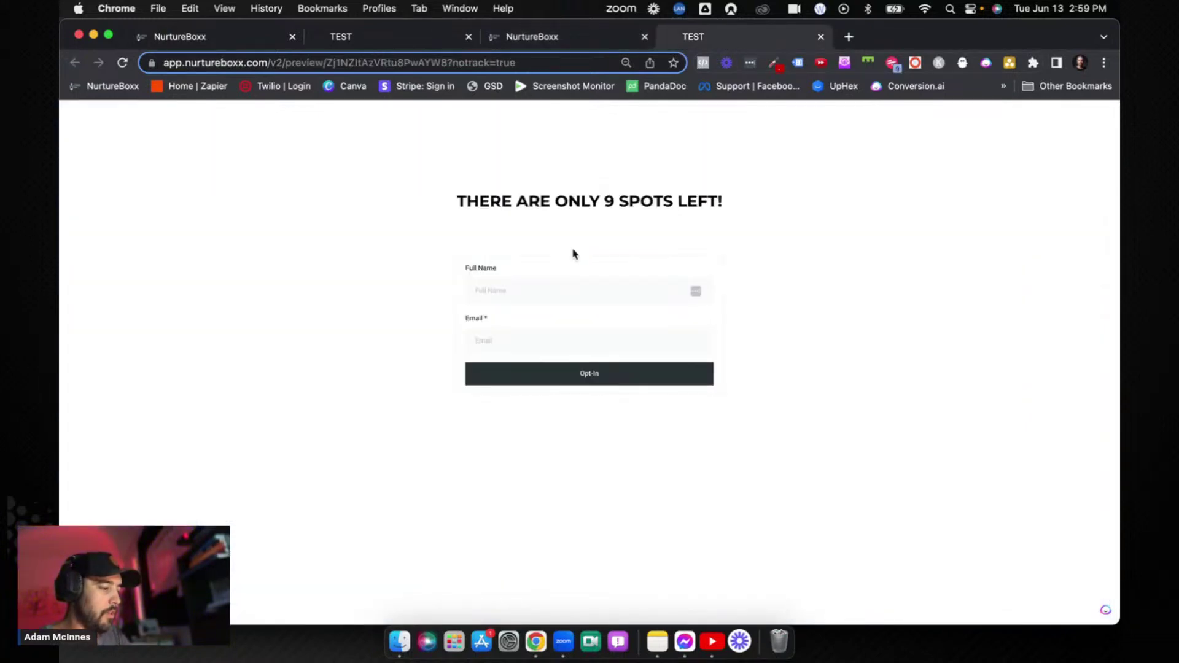
pyautogui.moveTo(586, 199); pyautogui.dragTo(727, 203)
pyautogui.click(727, 203)
pyautogui.click(469, 37)
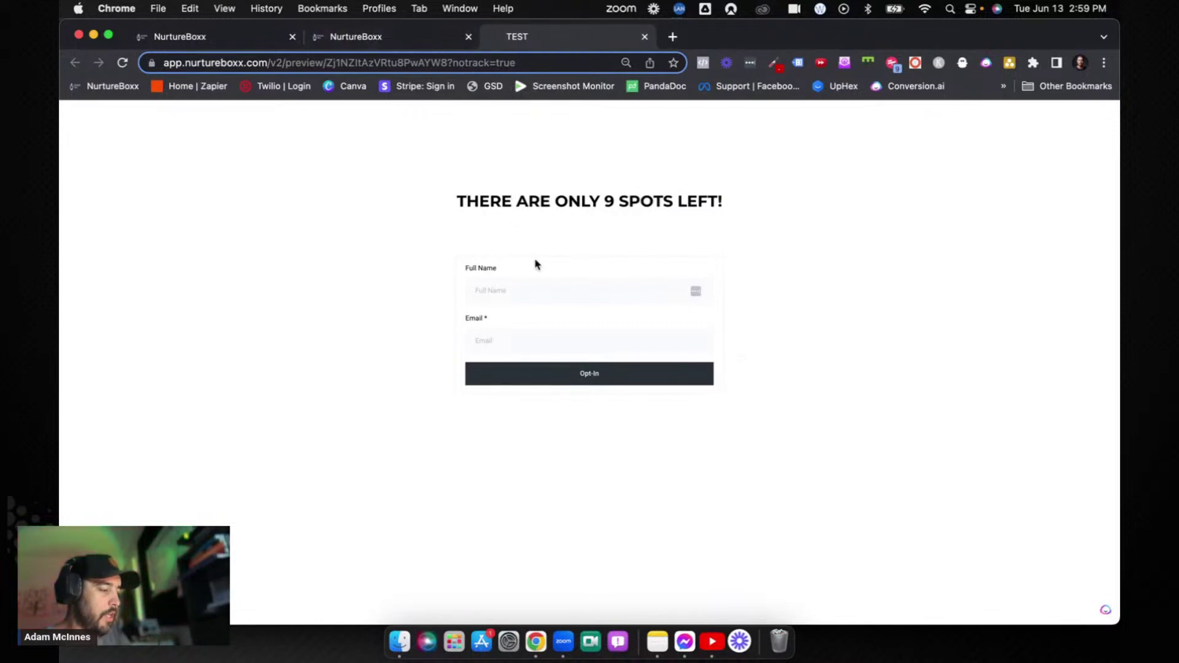
# Autofill the saved full name and e-mail on the opt-in form and submit it
pyautogui.click(528, 289)
pyautogui.click(561, 322)
pyautogui.click(556, 340)
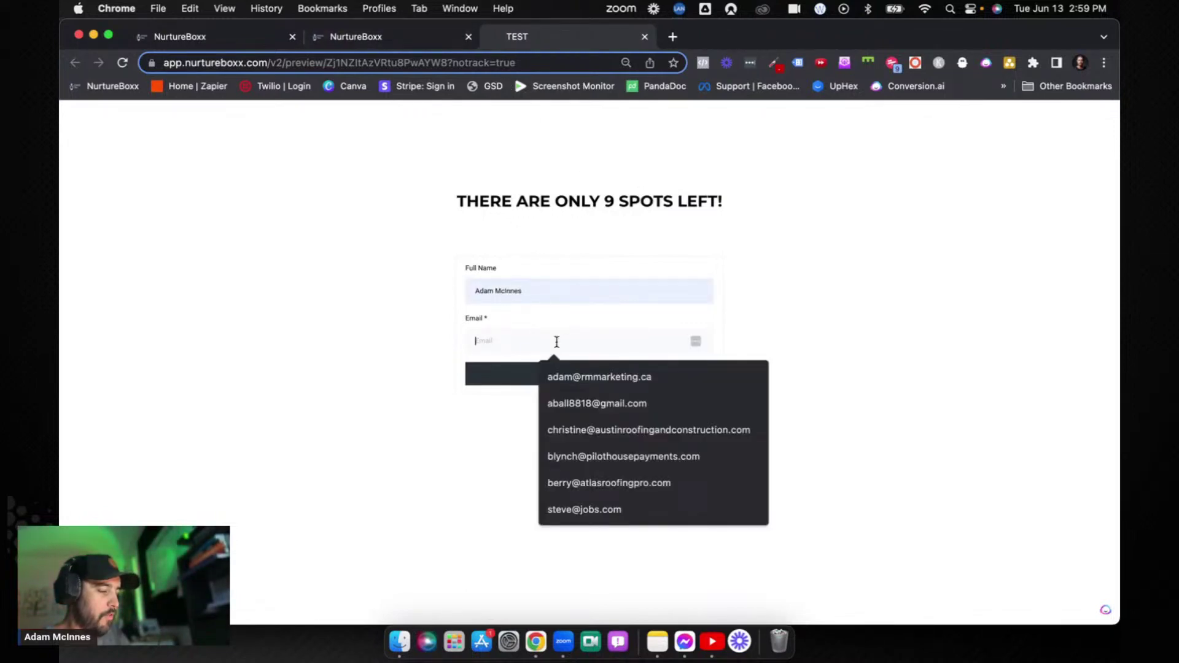
pyautogui.click(574, 378)
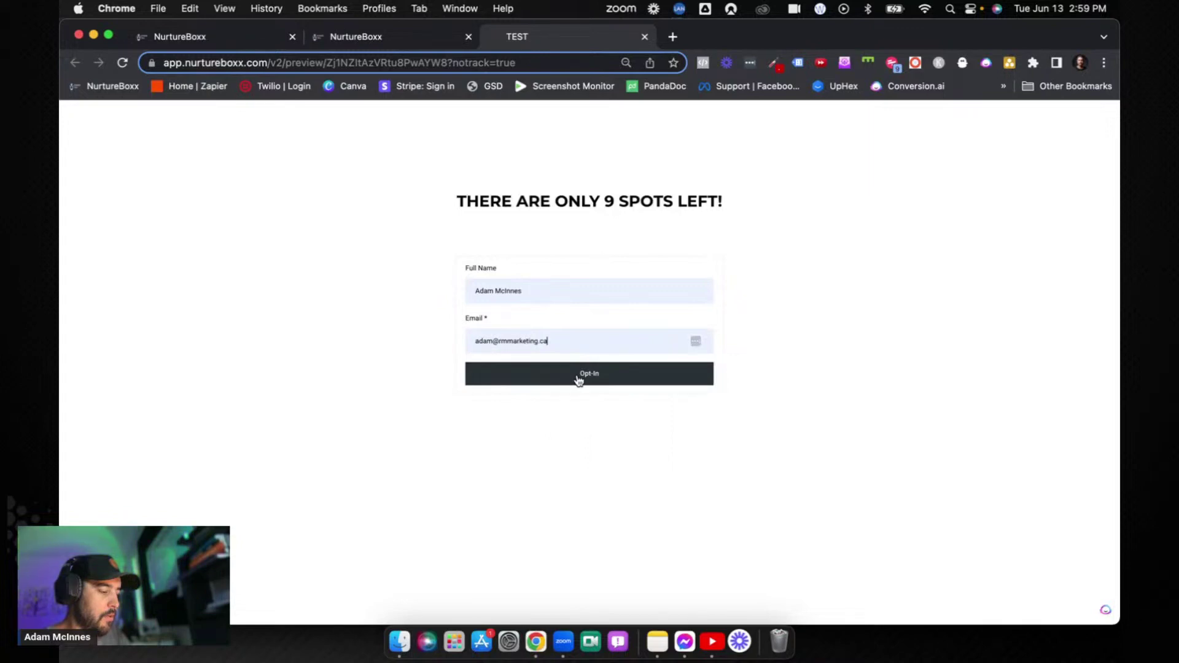
pyautogui.click(578, 379)
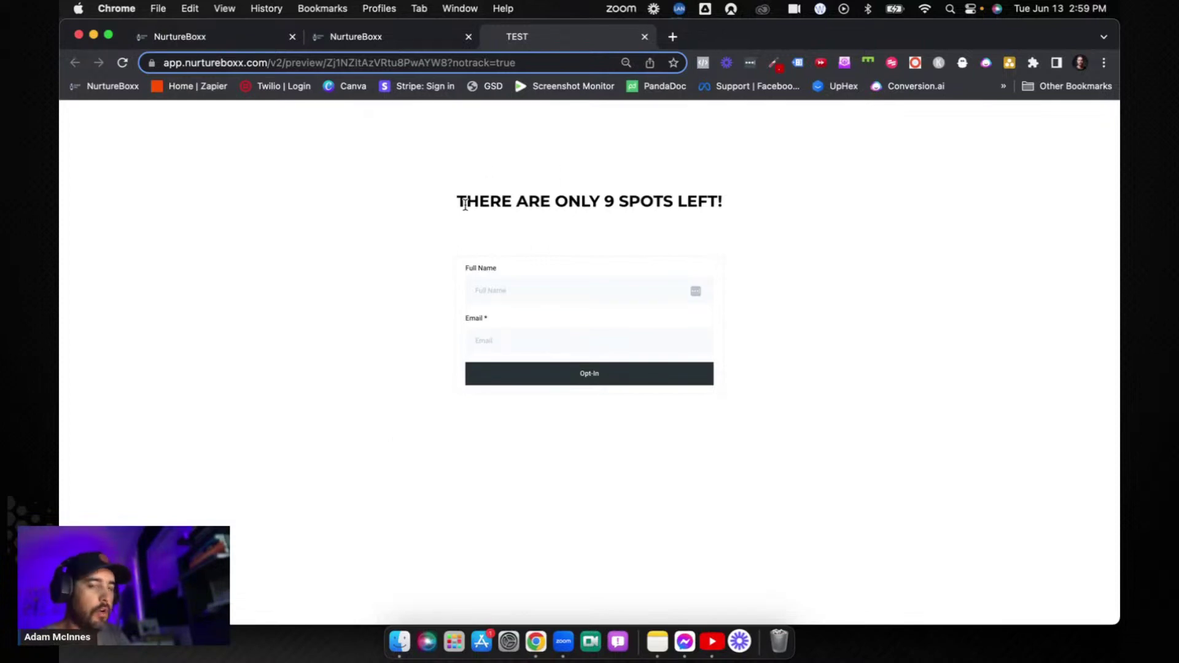
# Reload the preview to check the count, then go to the Automation workflow list
pyautogui.click(123, 64)
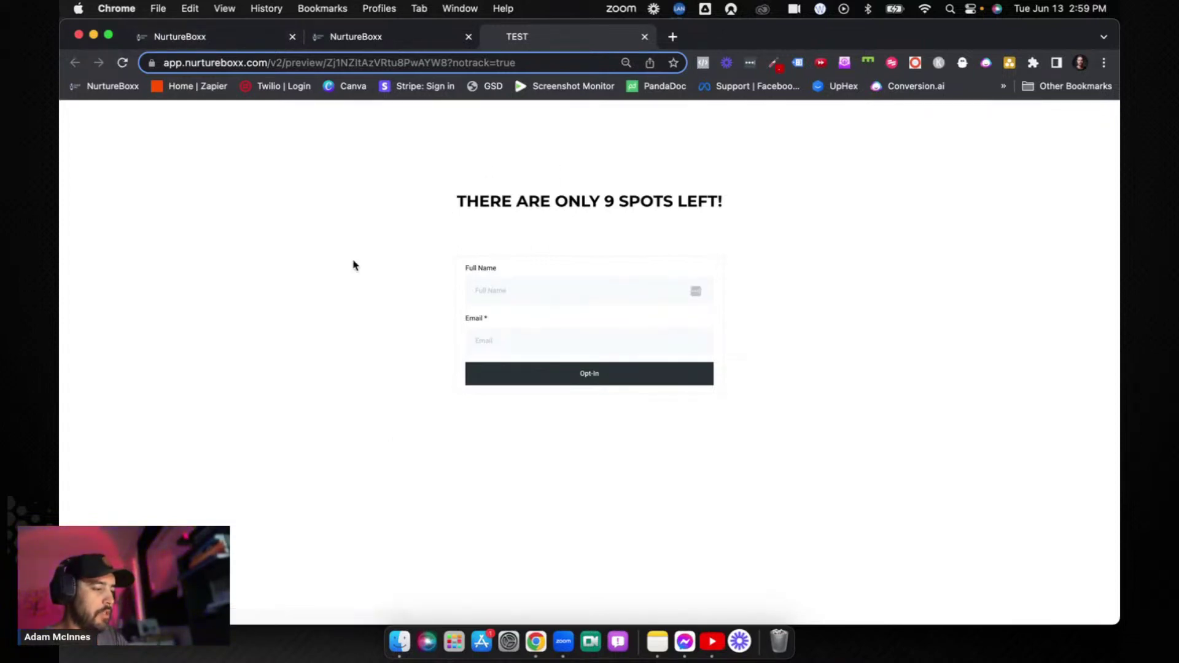
pyautogui.click(122, 65)
pyautogui.click(341, 36)
pyautogui.click(80, 192)
pyautogui.click(122, 355)
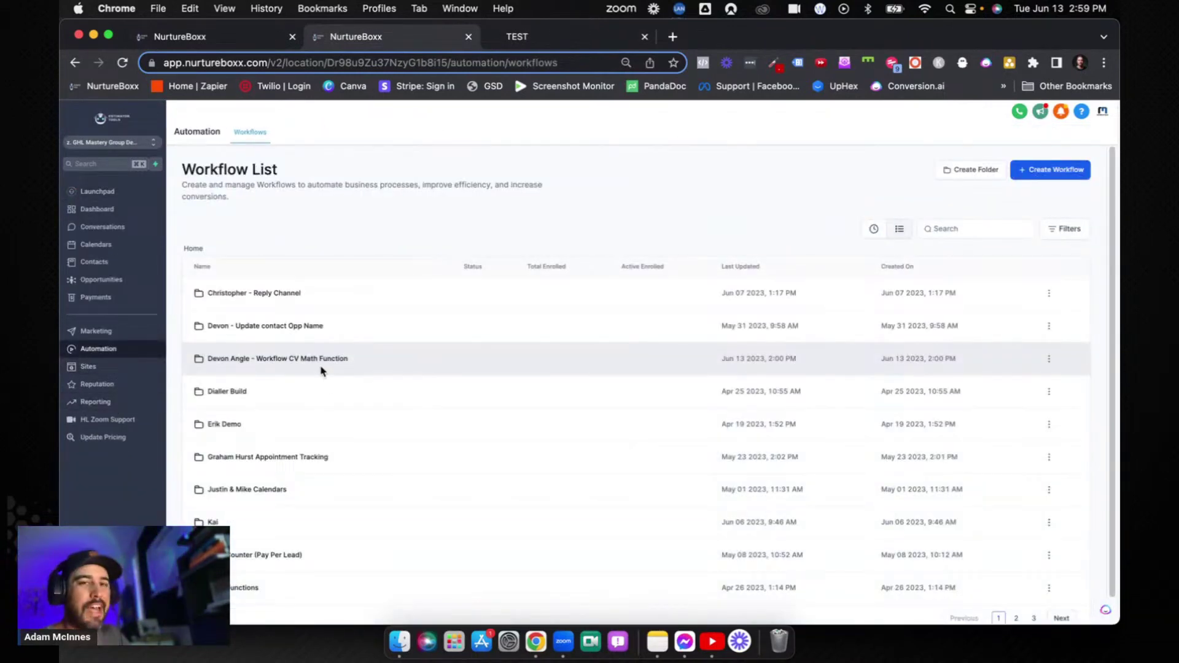
# Turn on Allow Multiple in the Limited Time Access workflow settings and save
pyautogui.click(289, 358)
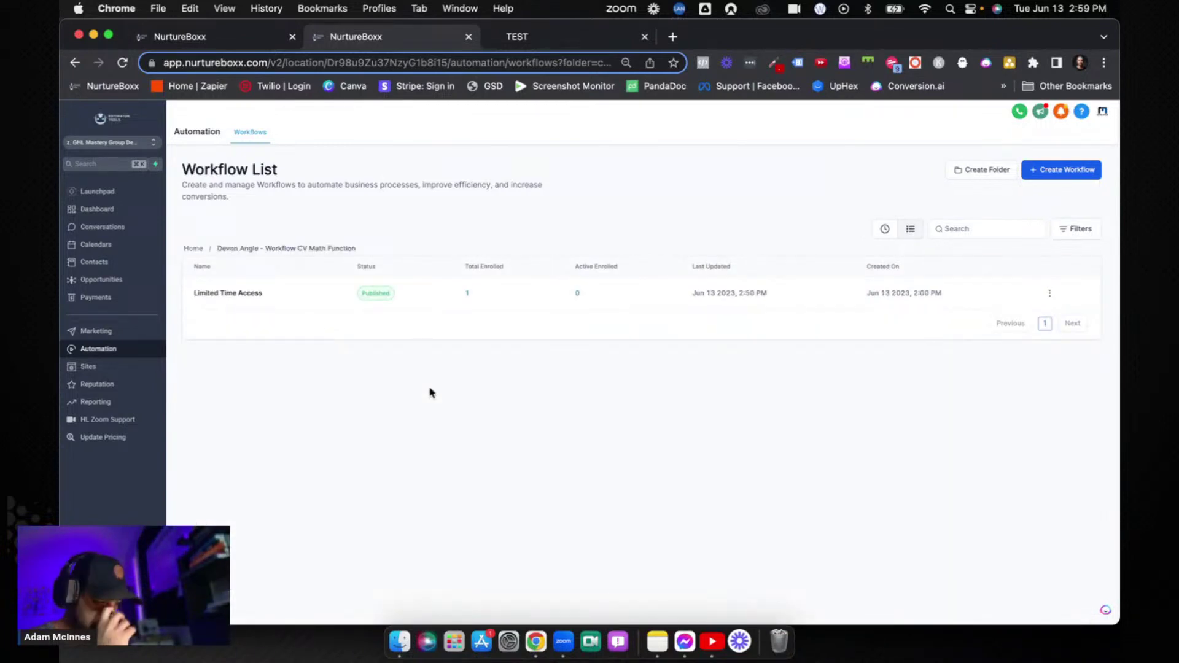
pyautogui.click(234, 294)
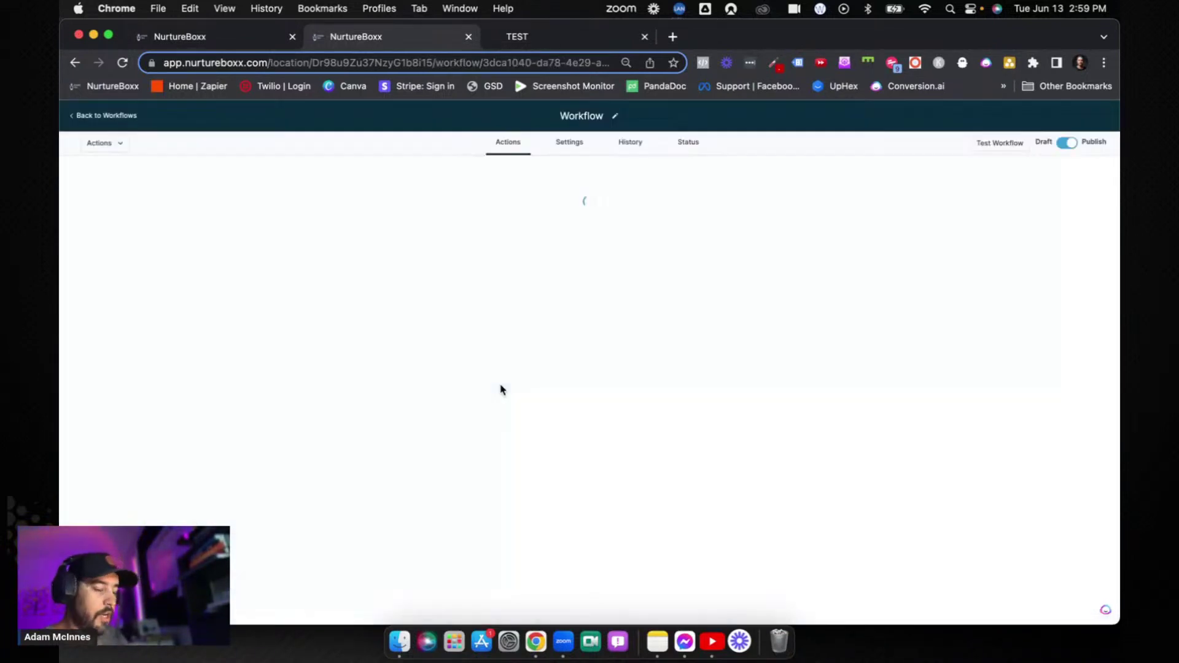
pyautogui.click(568, 143)
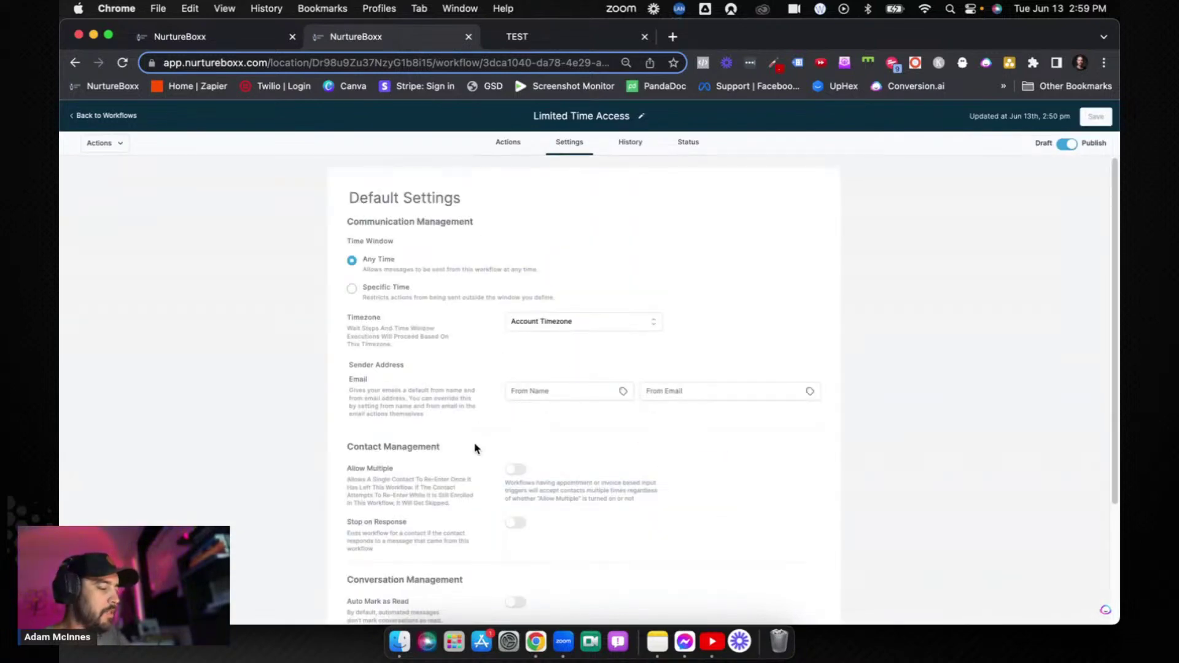
pyautogui.click(523, 470)
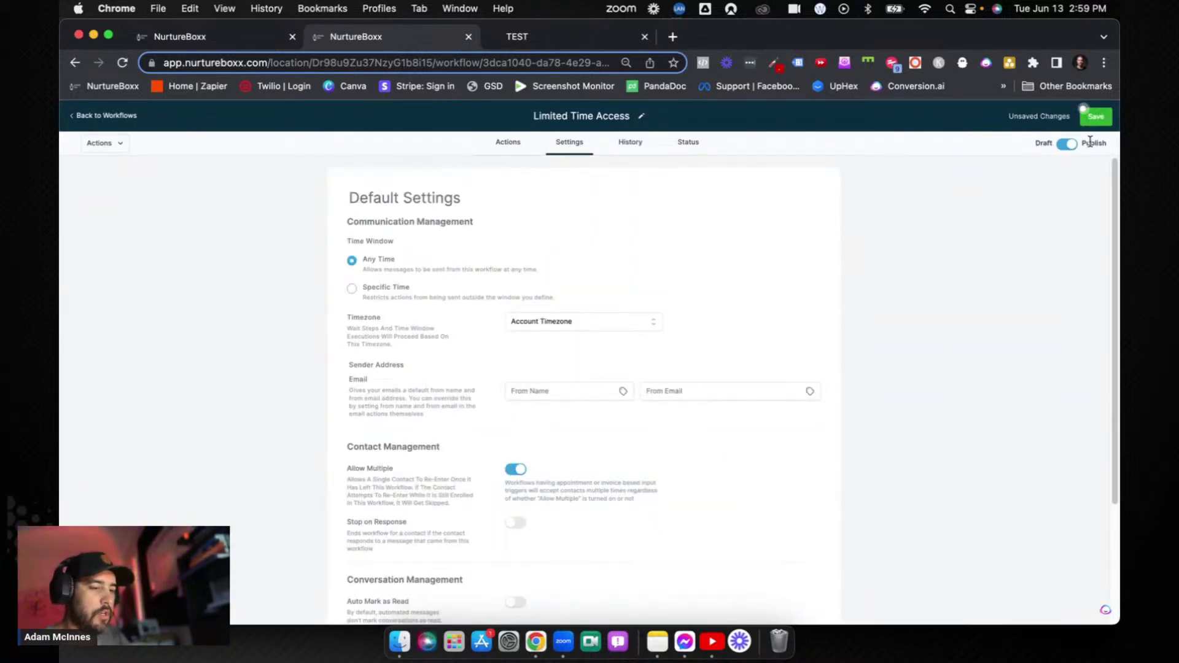
pyautogui.click(1096, 117)
pyautogui.click(505, 145)
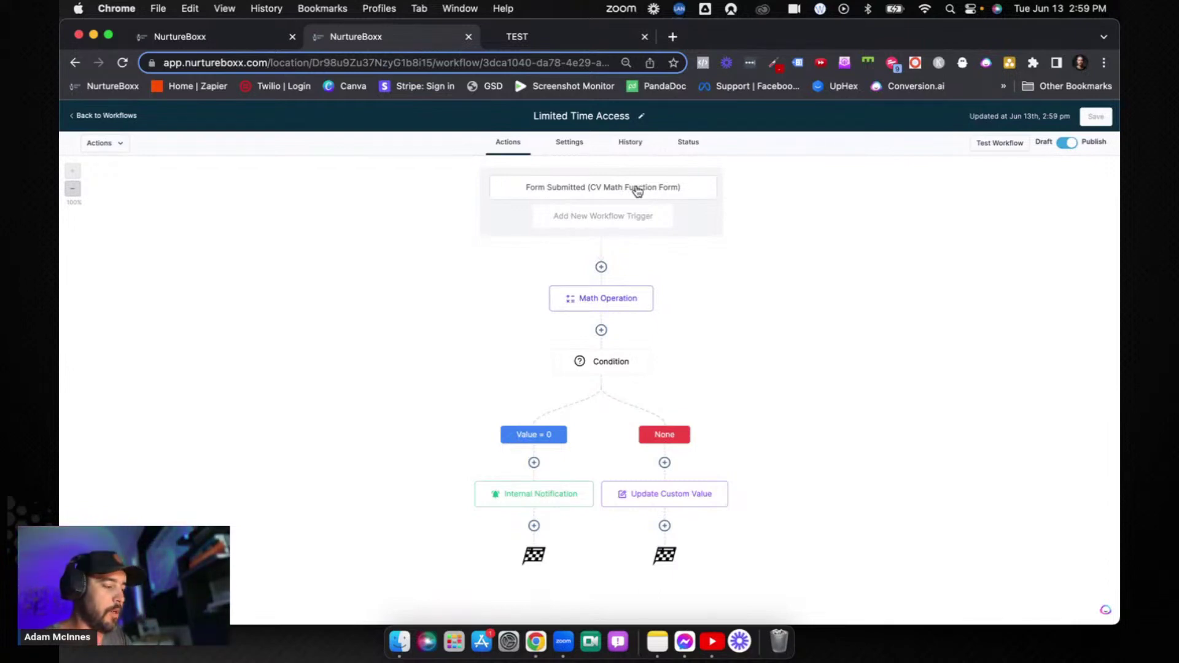
# Review the Math Operation step: add lead_counter, subtract 1, store into How Many Left
pyautogui.click(606, 301)
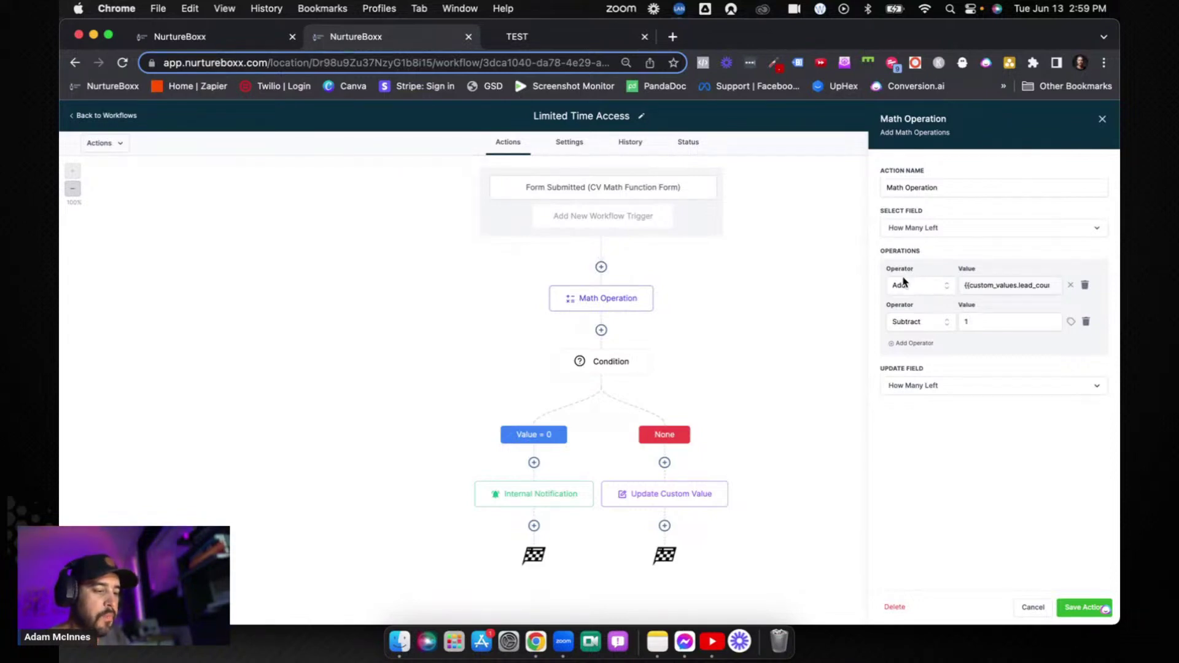
pyautogui.moveTo(965, 286); pyautogui.dragTo(1054, 290)
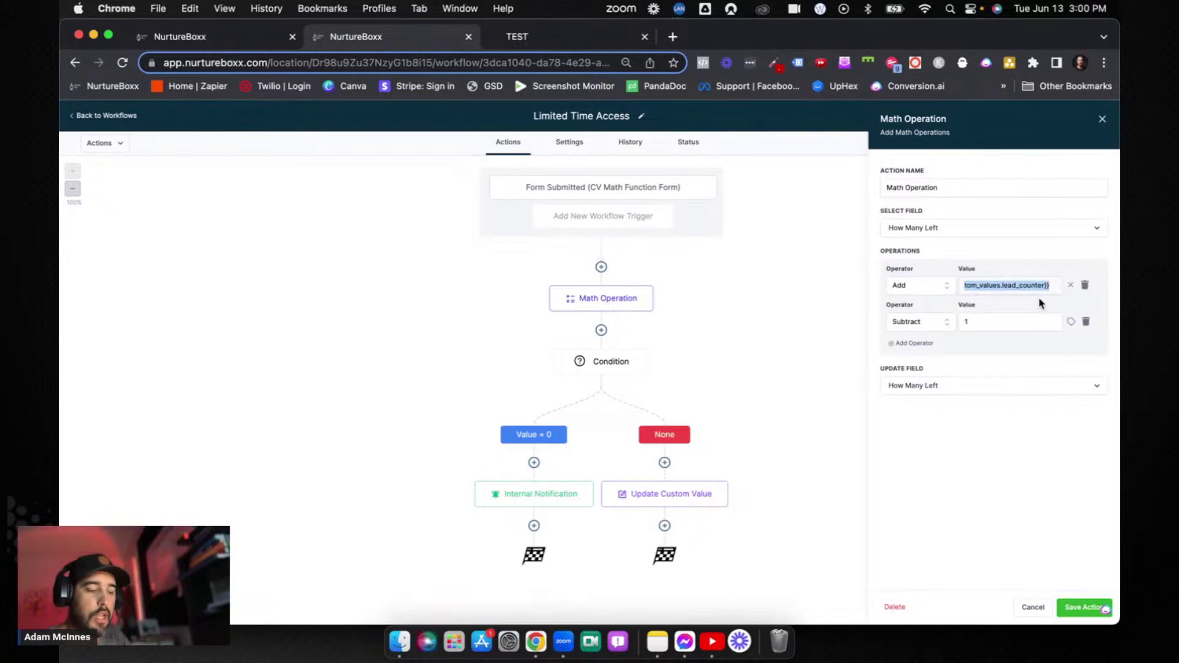
pyautogui.click(1034, 301)
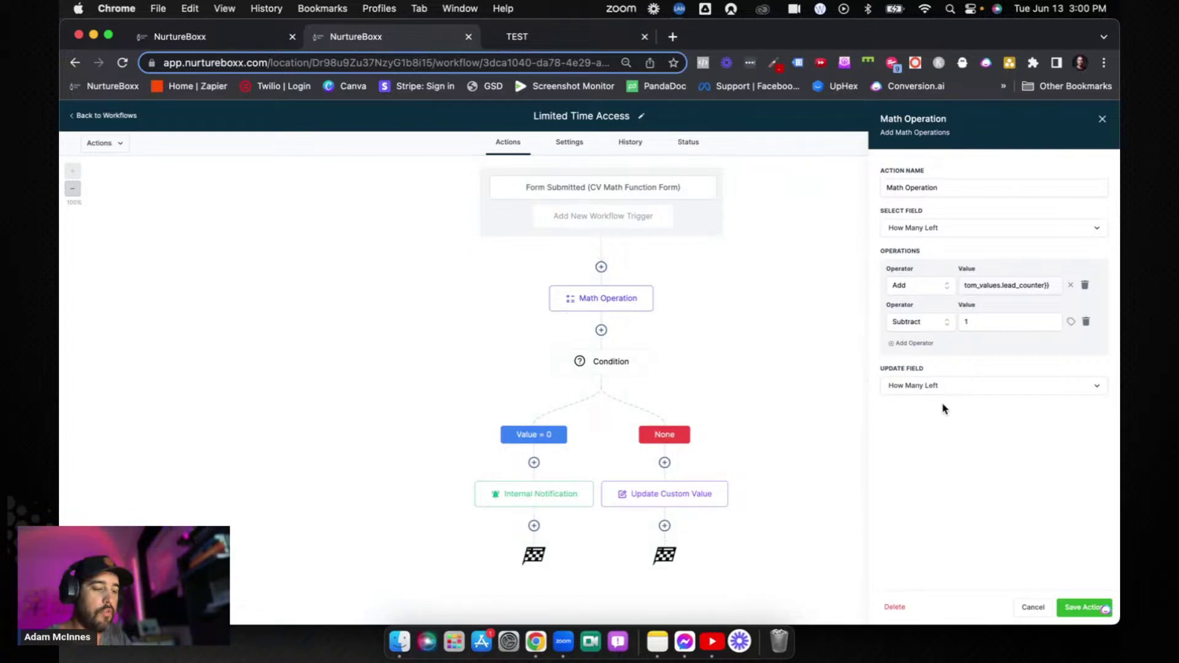
pyautogui.click(1102, 121)
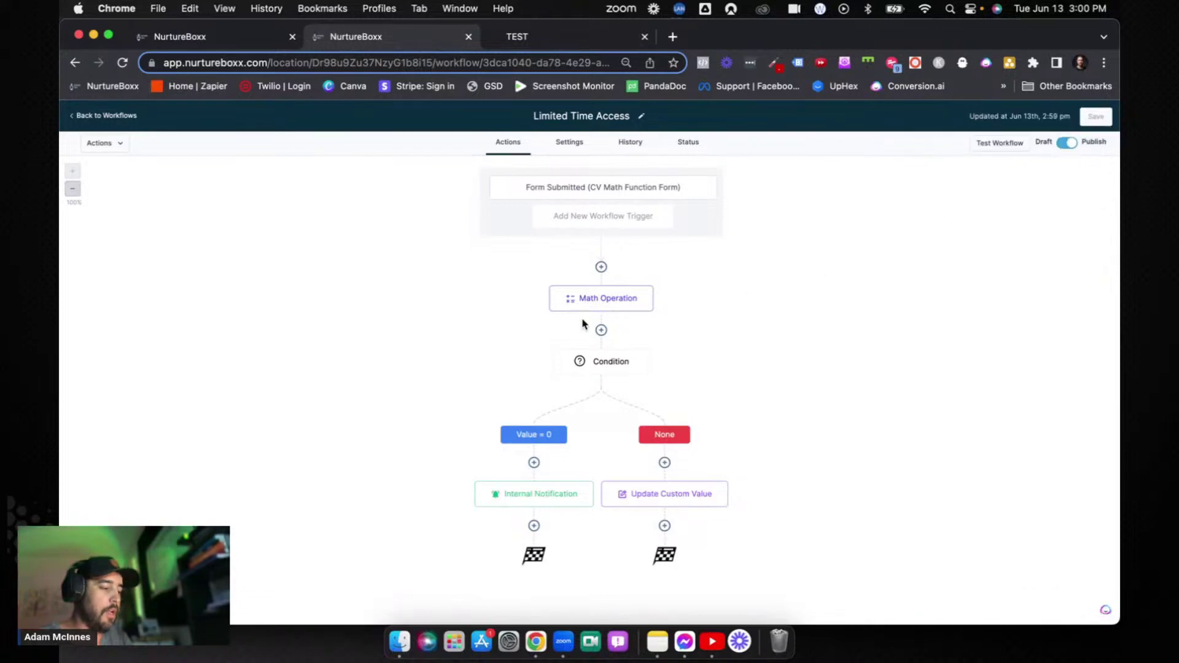
# Inspect the Condition, Internal Notification and Update Custom Value ({{contact.how_many_left}}) step settings
pyautogui.click(610, 368)
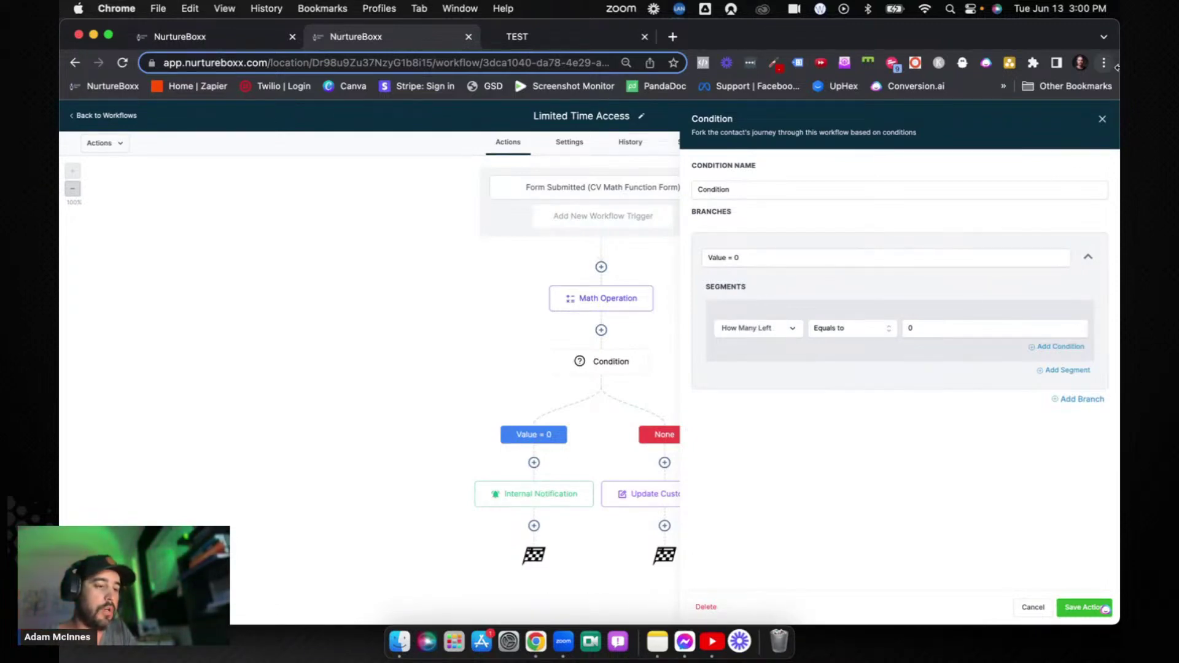
pyautogui.click(1103, 122)
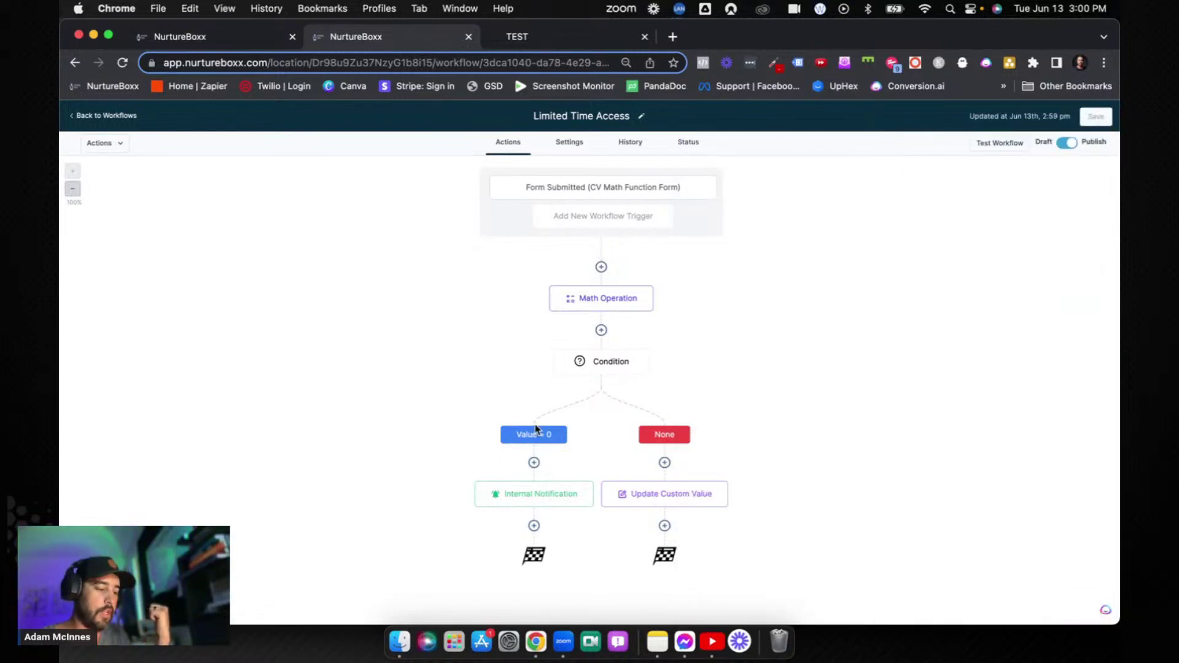
pyautogui.click(529, 500)
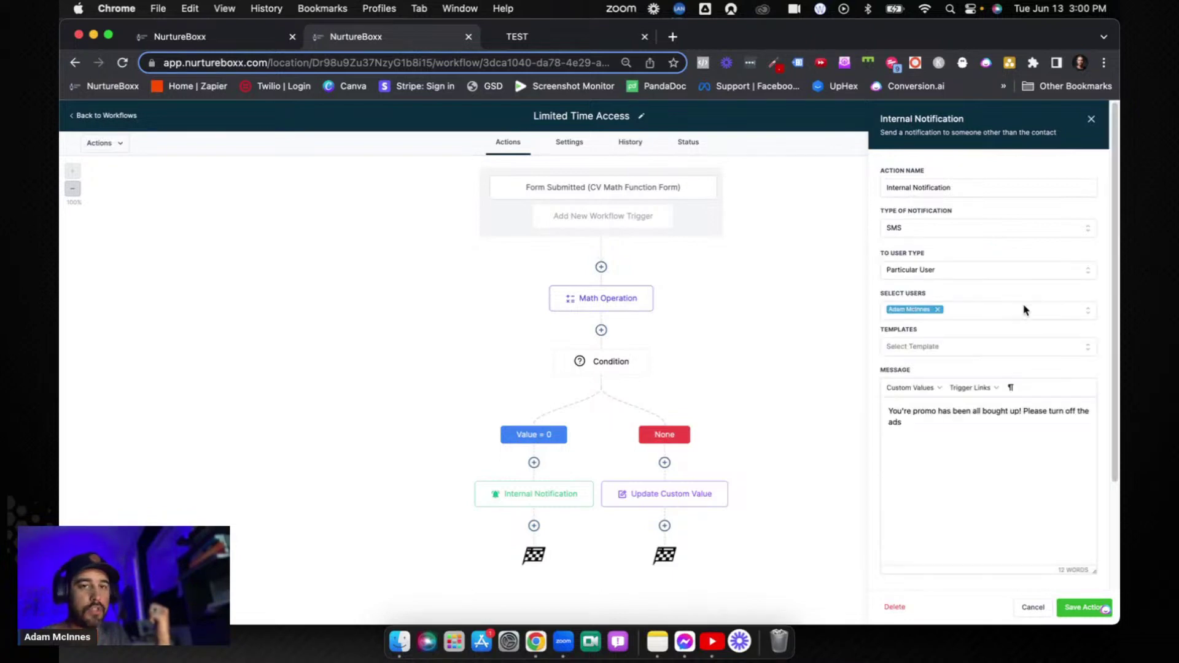
pyautogui.click(1092, 119)
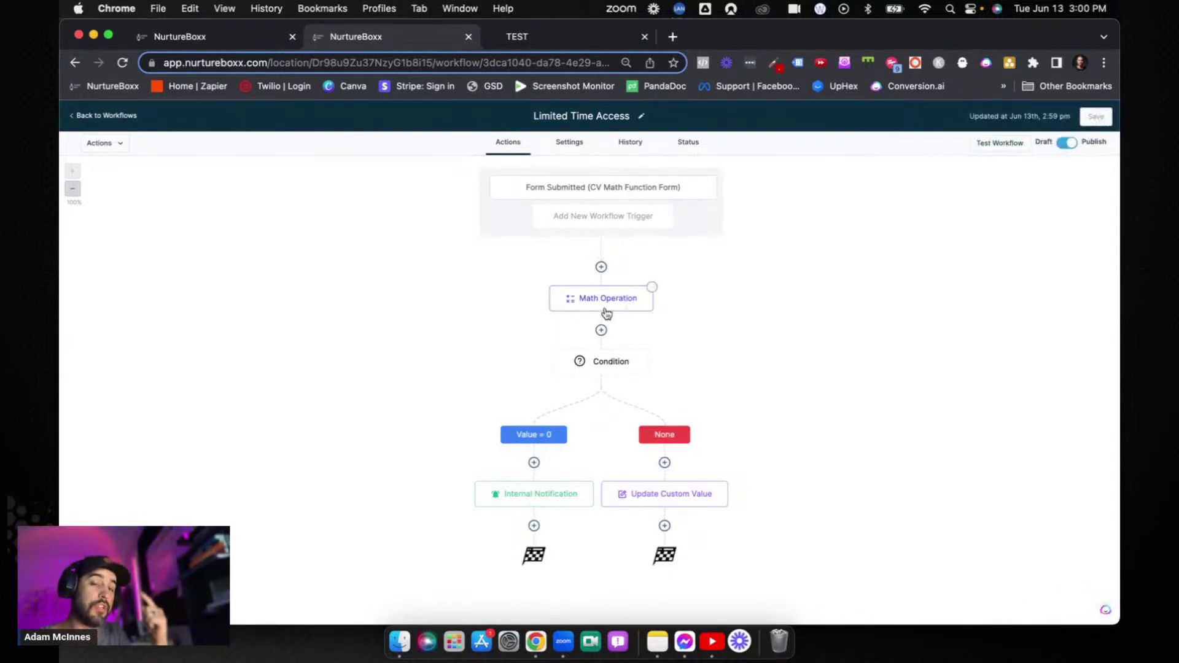
pyautogui.click(682, 502)
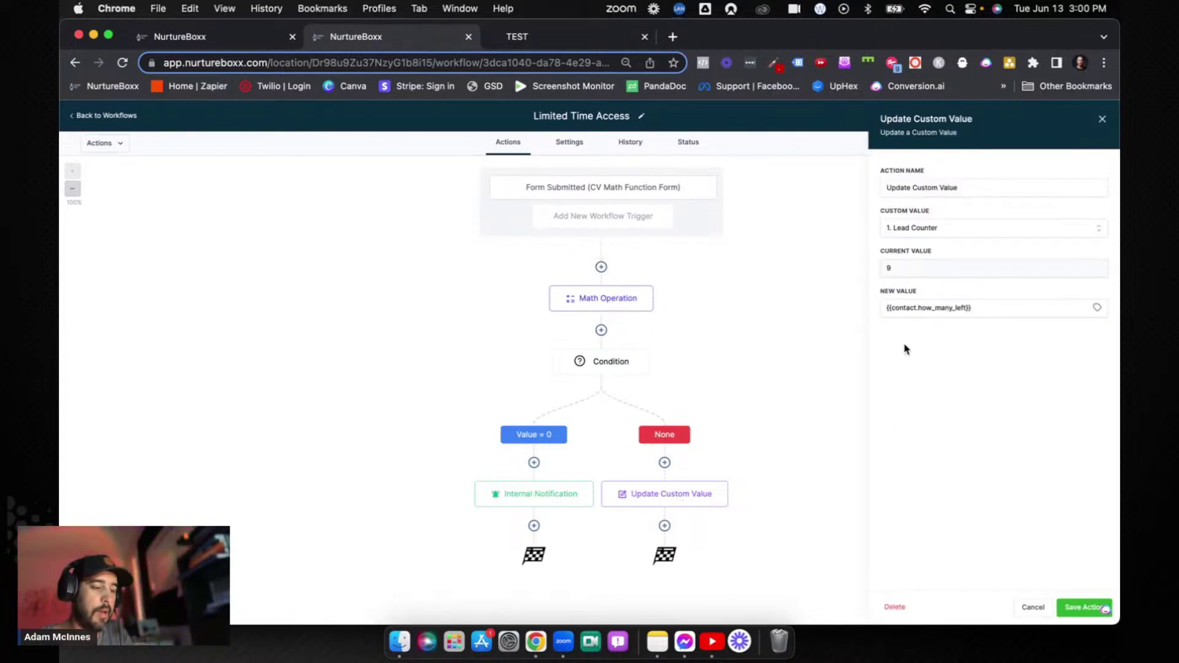
pyautogui.moveTo(985, 308); pyautogui.dragTo(868, 310)
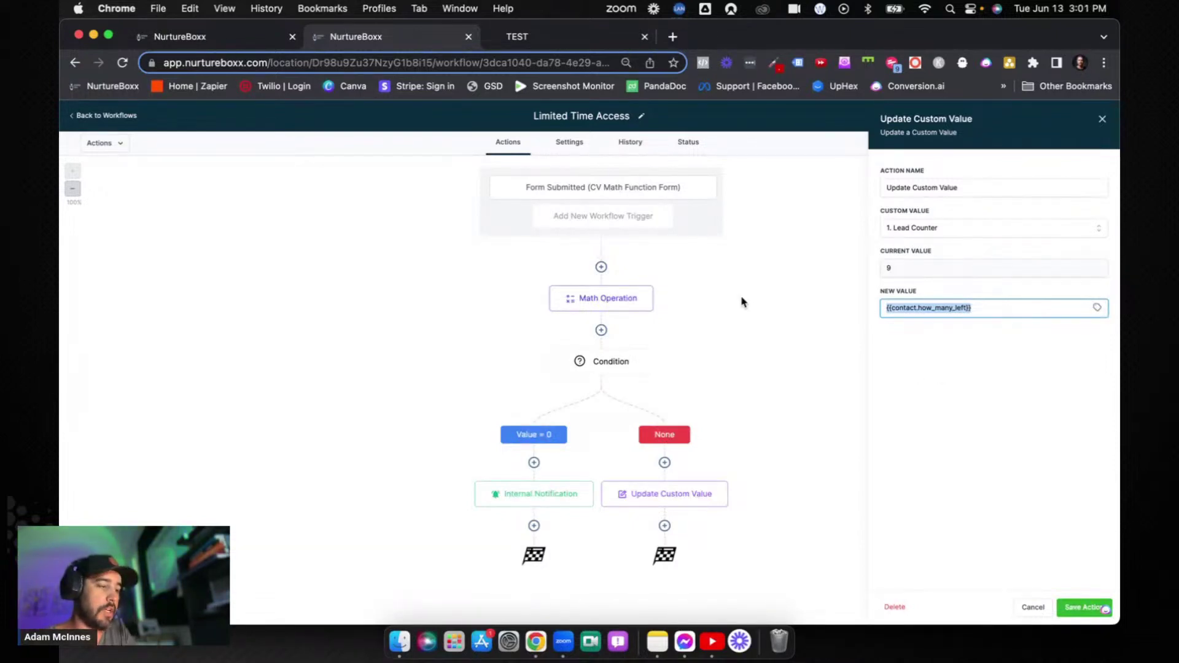
pyautogui.click(1106, 121)
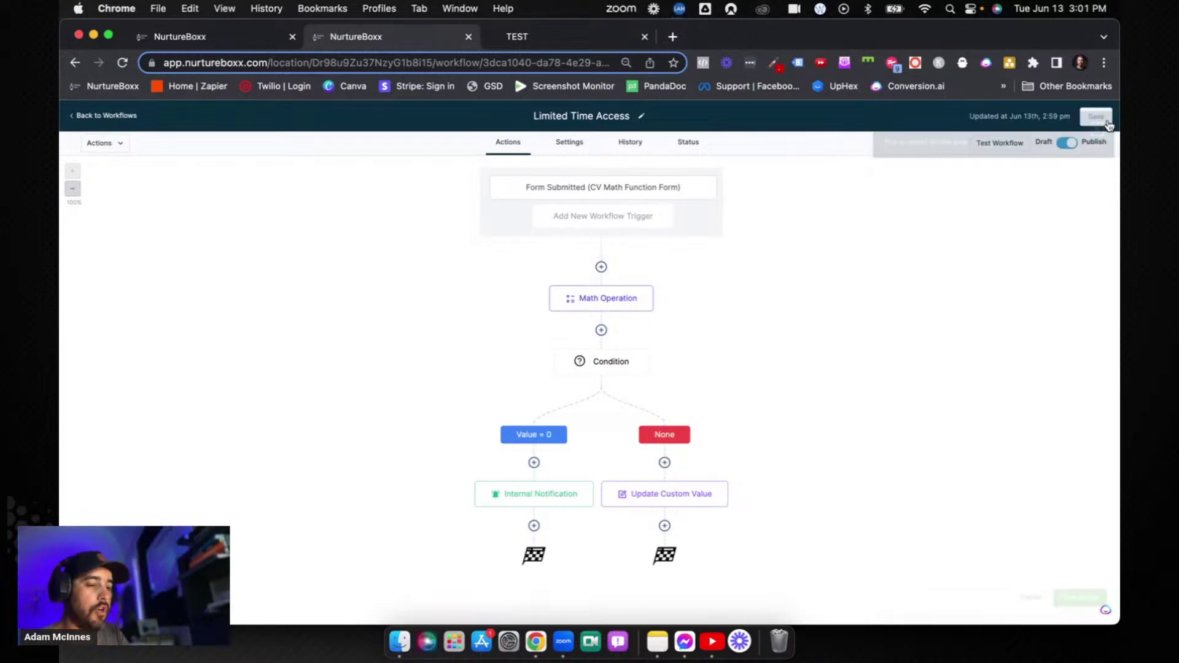
# Fill the TEST opt-in form's name and e-mail from saved entries
pyautogui.click(530, 36)
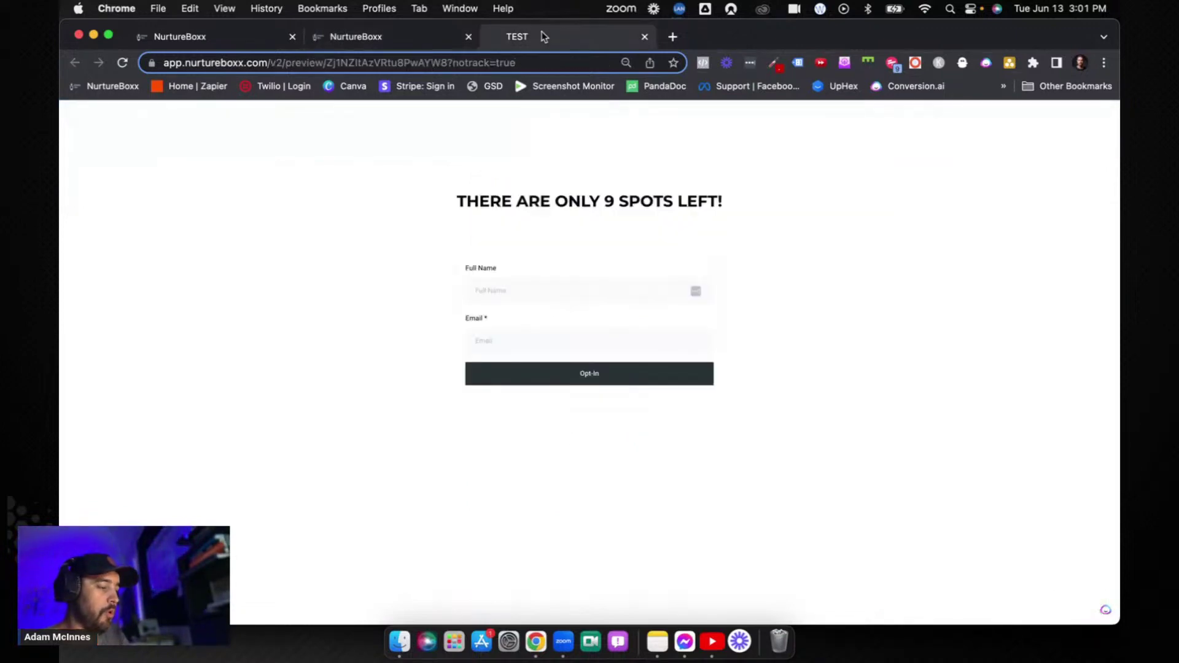
pyautogui.click(495, 284)
pyautogui.click(491, 341)
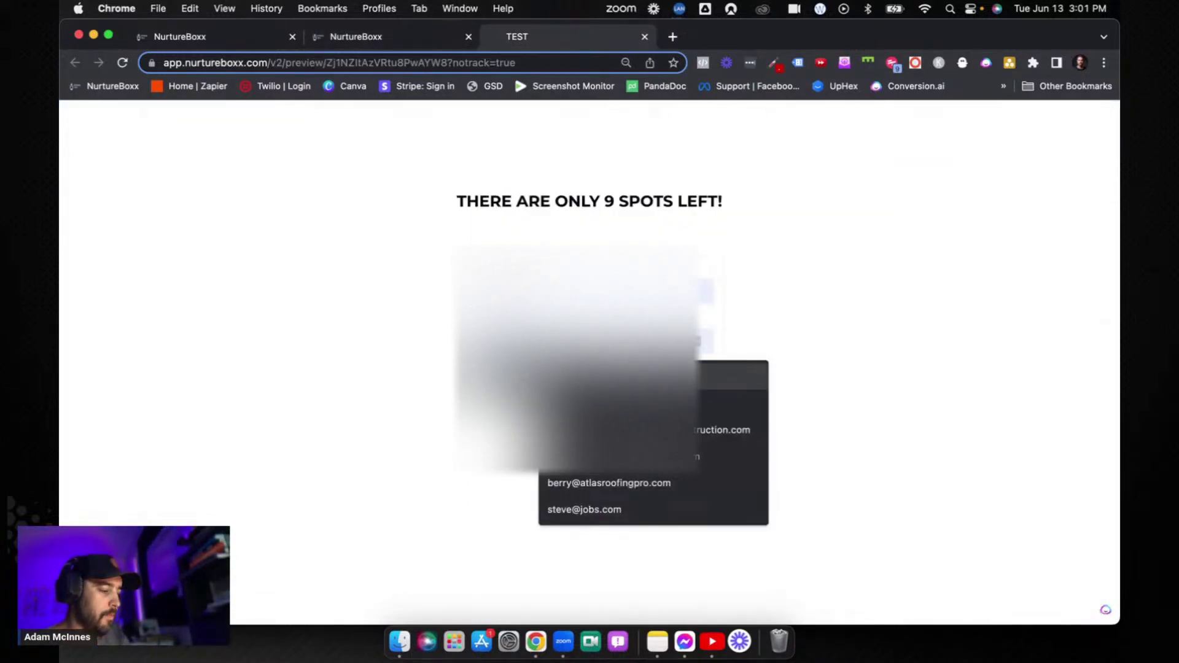
pyautogui.click(869, 514)
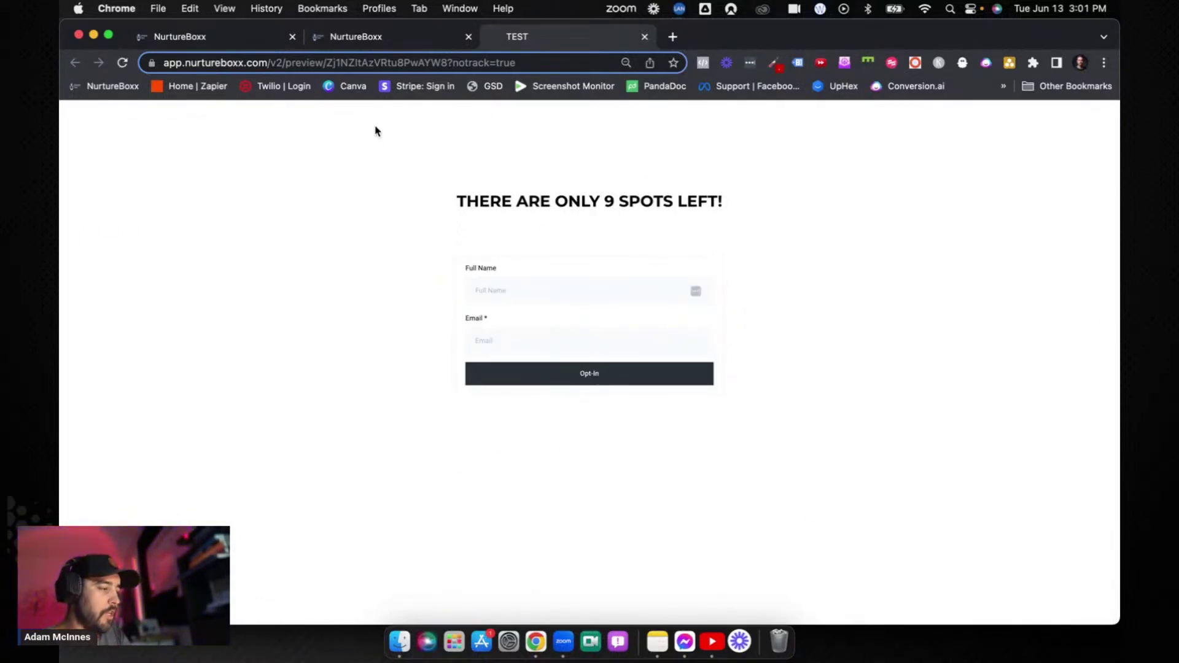
# Check the workflow's run Status, refreshing the table several times
pyautogui.click(400, 38)
pyautogui.click(696, 152)
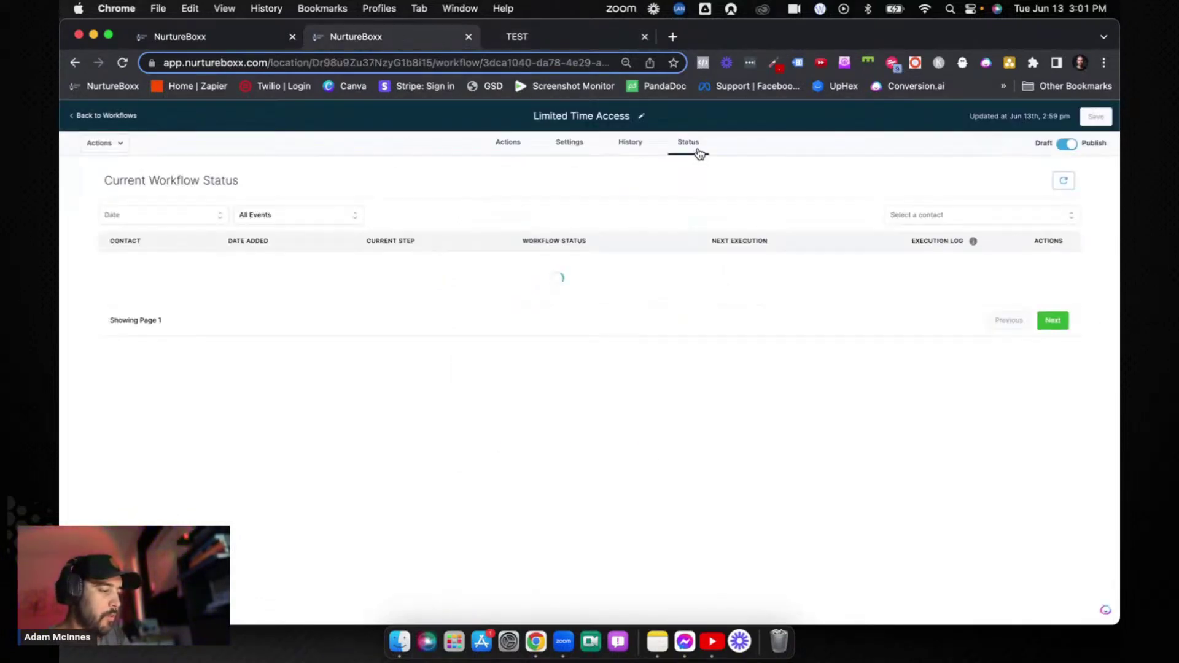
pyautogui.click(1061, 186)
pyautogui.click(1062, 188)
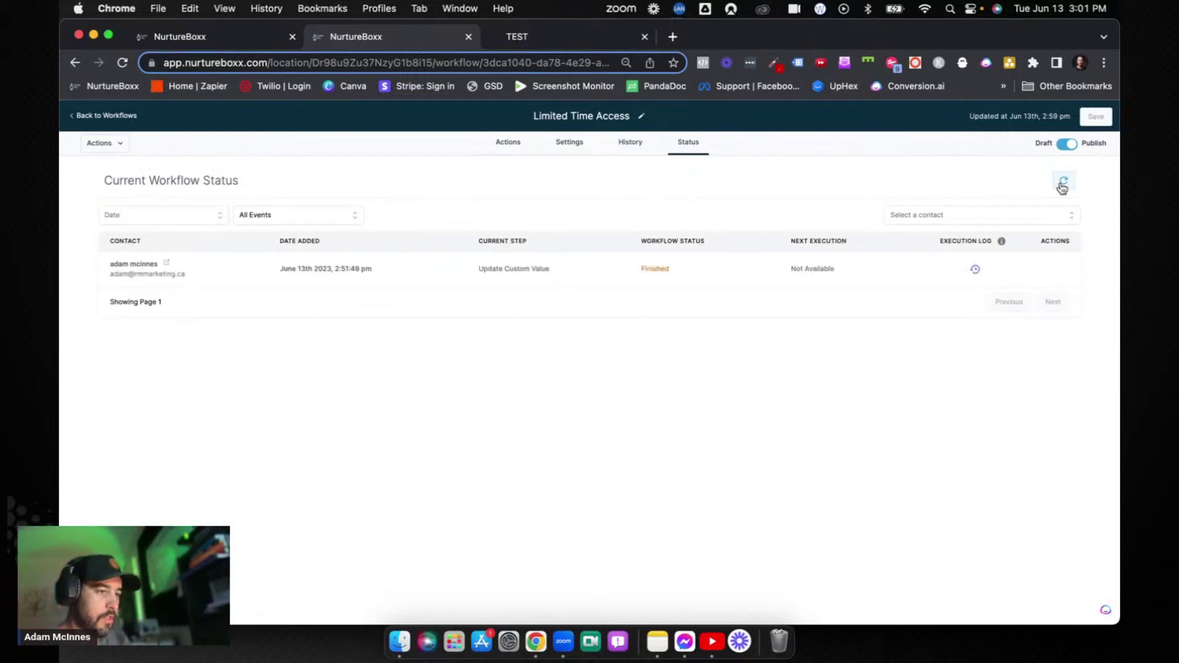
pyautogui.click(1062, 187)
# Refresh the status again and confirm the TEST headline now reads 17 spots left
pyautogui.click(571, 144)
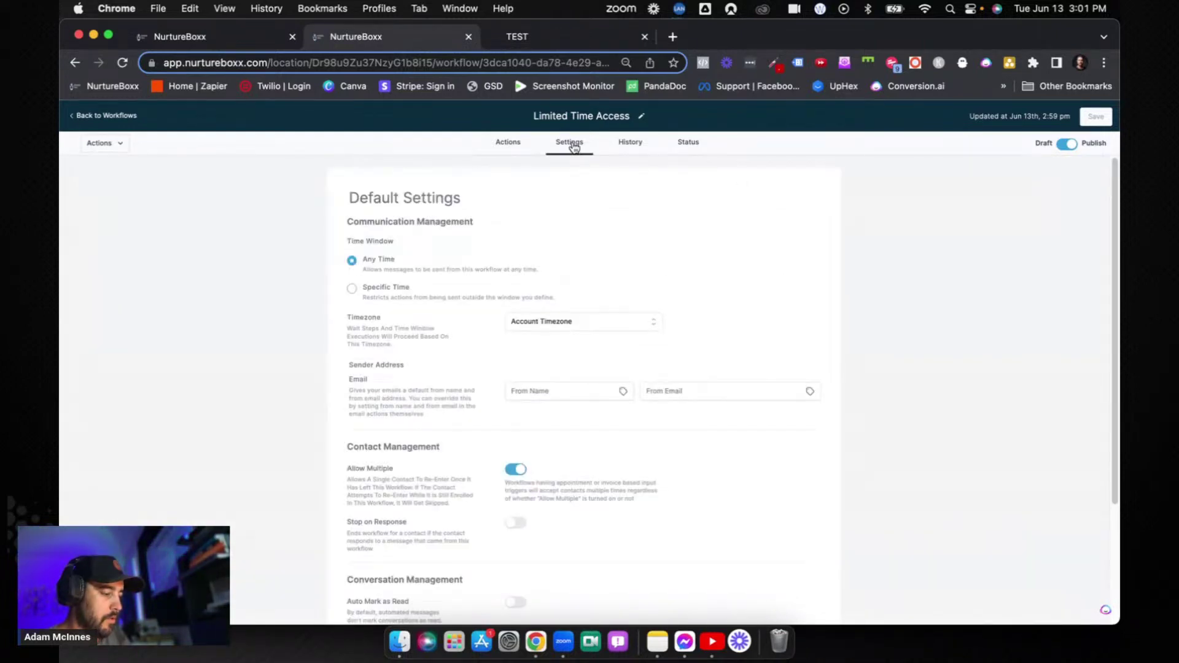
pyautogui.click(694, 143)
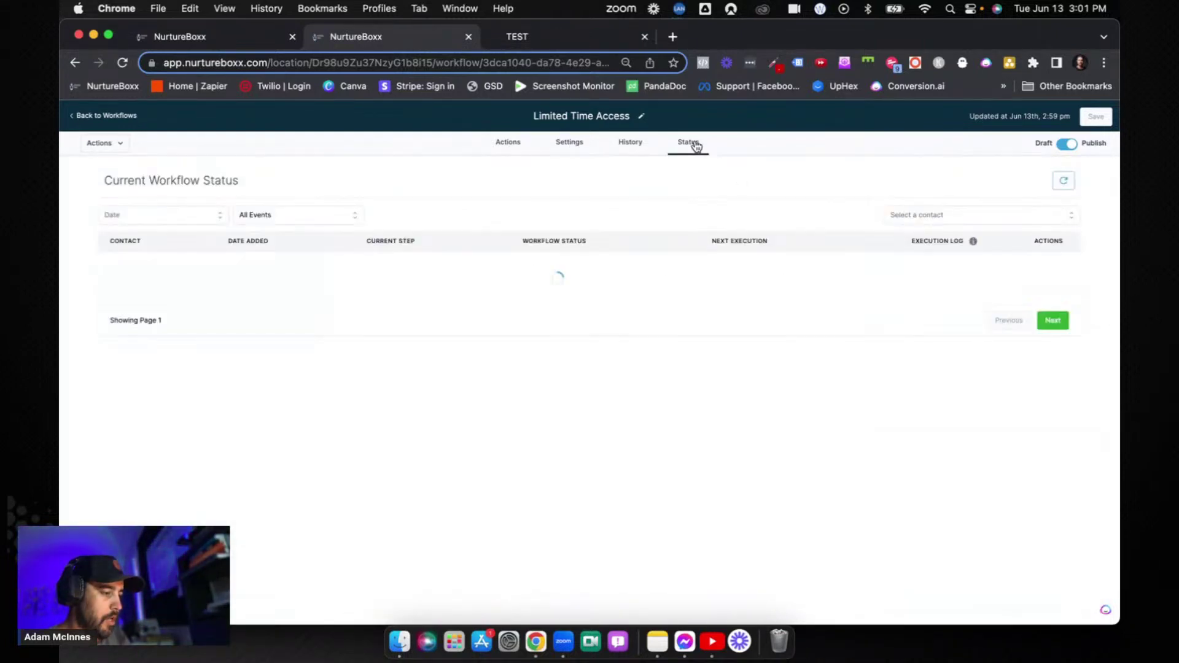
pyautogui.click(1059, 187)
pyautogui.click(1057, 187)
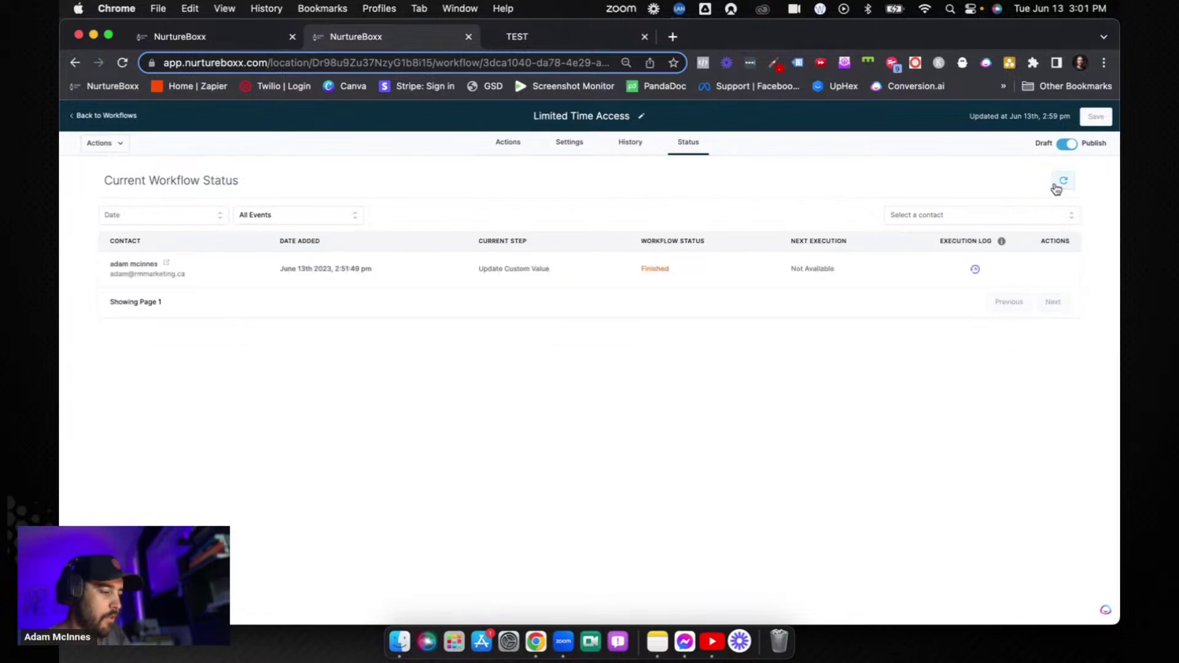
pyautogui.click(507, 144)
pyautogui.click(562, 38)
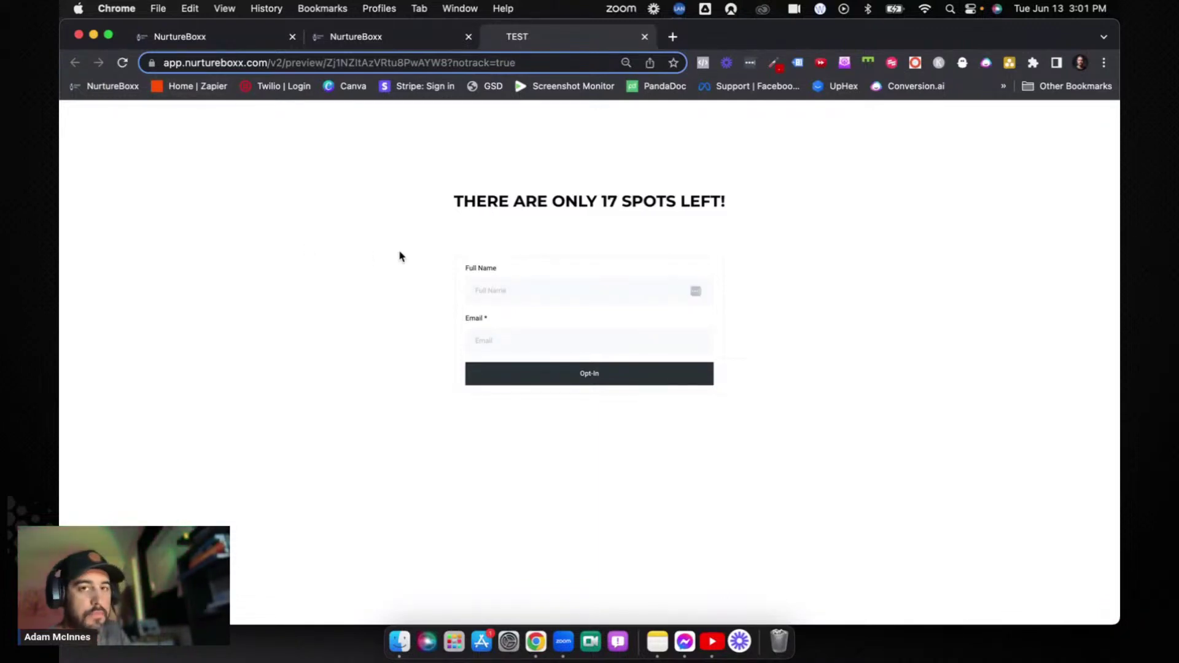
pyautogui.click(396, 37)
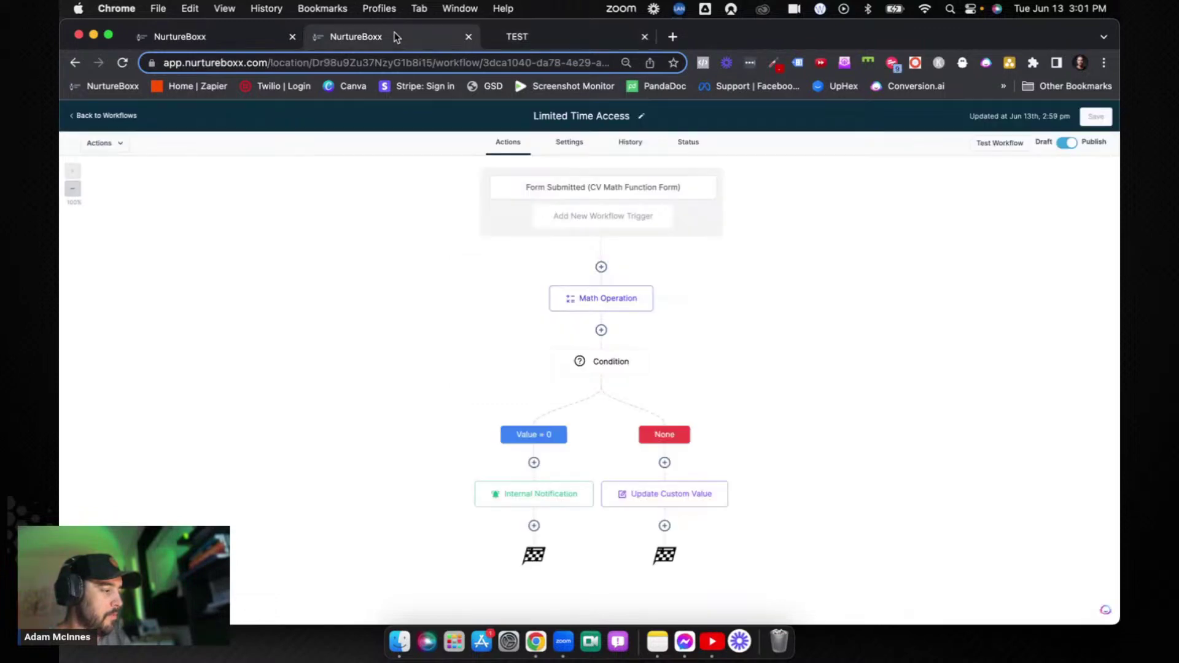
# Open the latest run's Math Operation log, showing 9 become 18 then 17
pyautogui.click(690, 143)
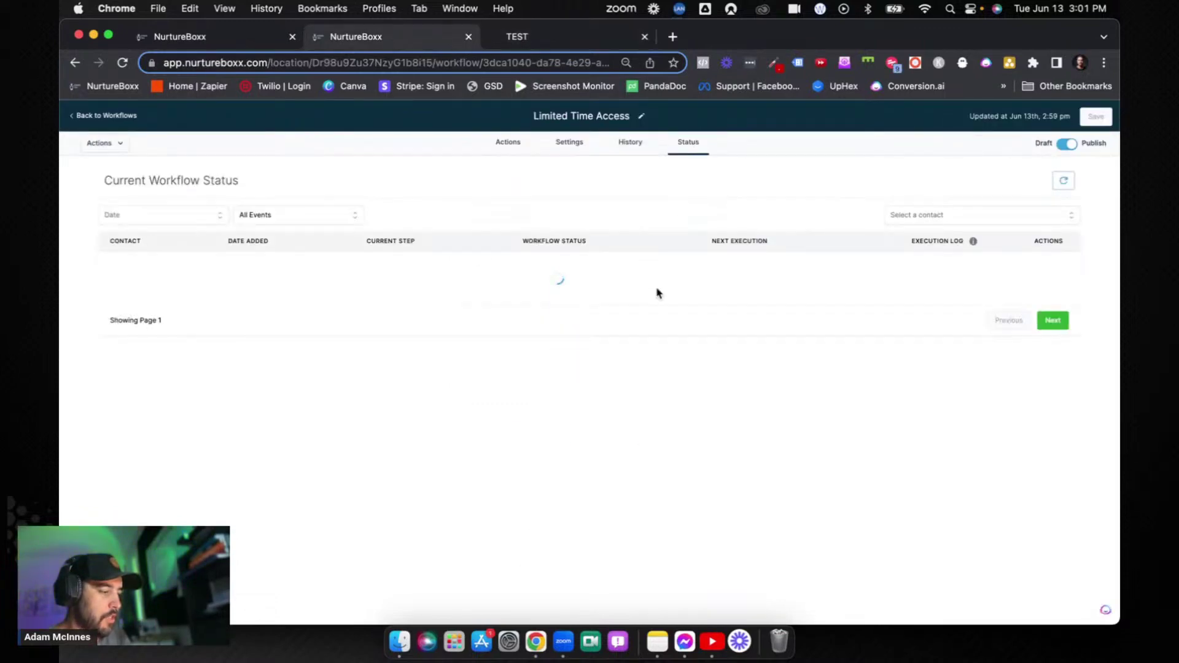
pyautogui.click(975, 269)
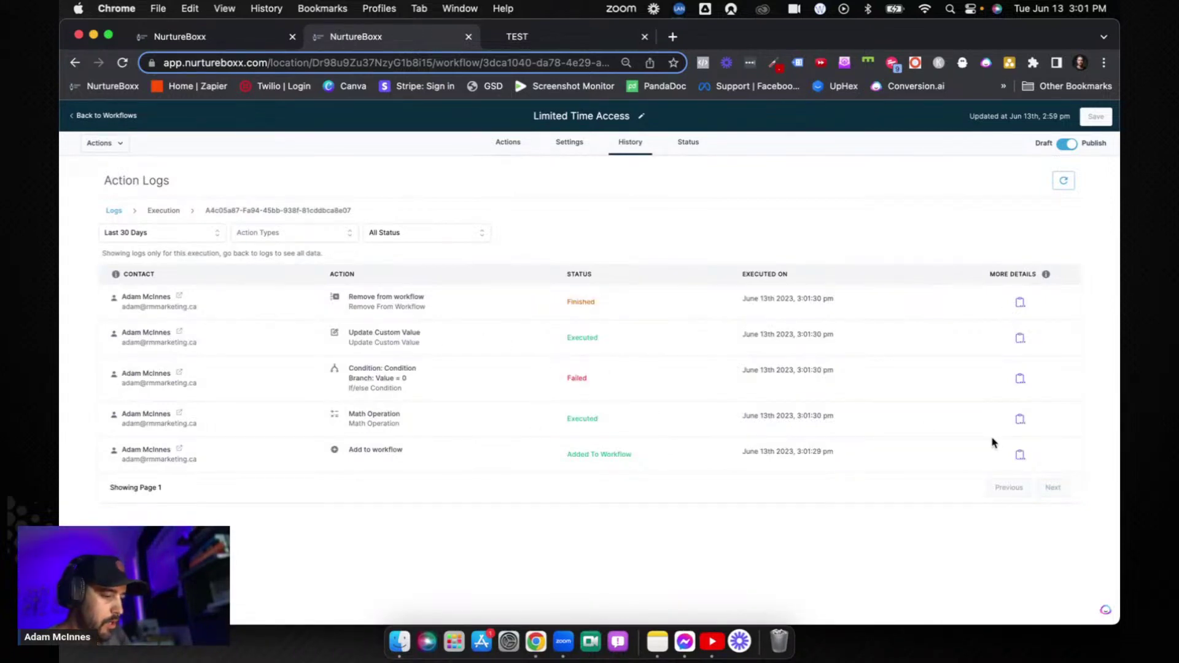
pyautogui.click(1018, 422)
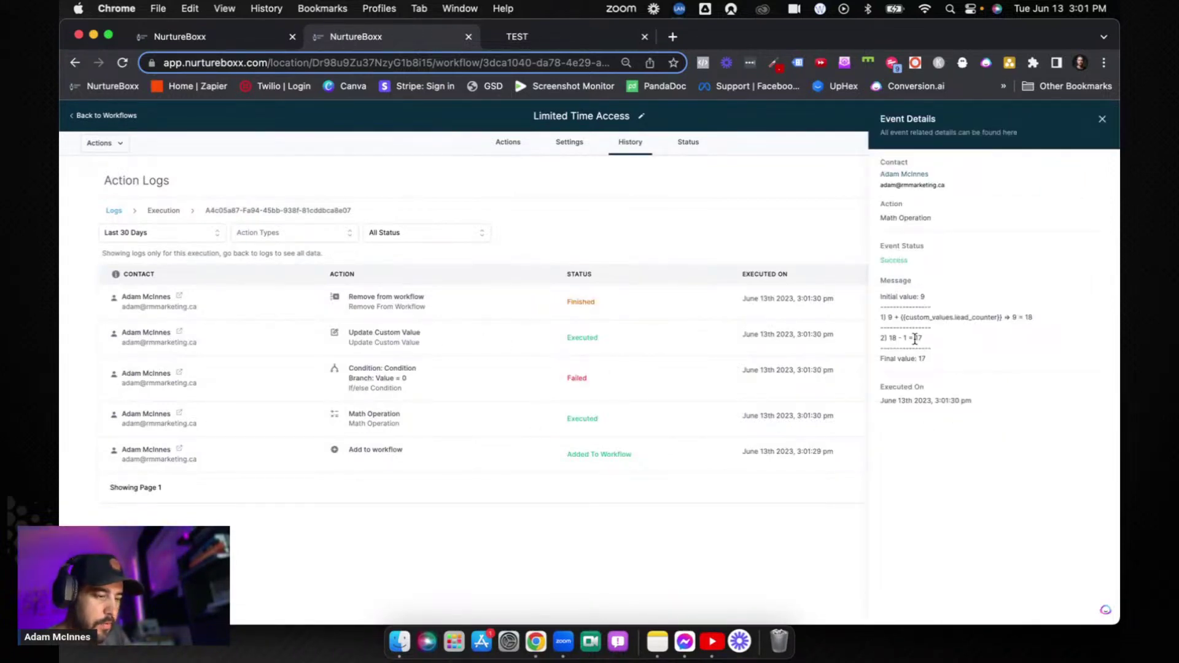
pyautogui.moveTo(886, 319); pyautogui.dragTo(1058, 319)
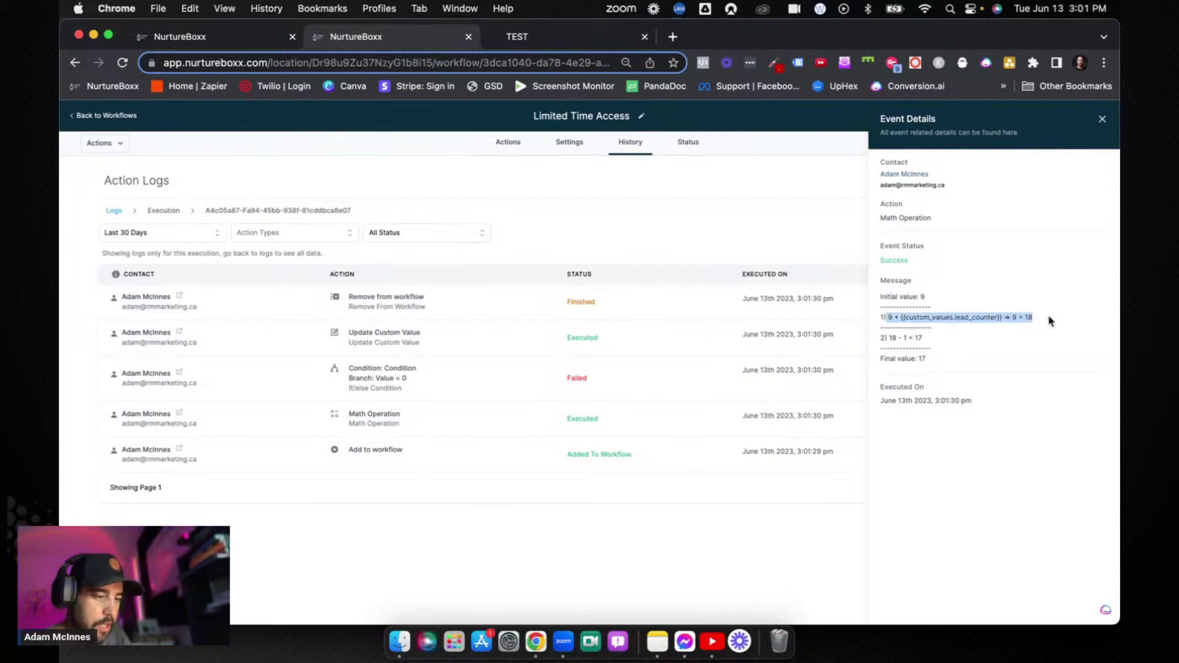
pyautogui.click(1103, 119)
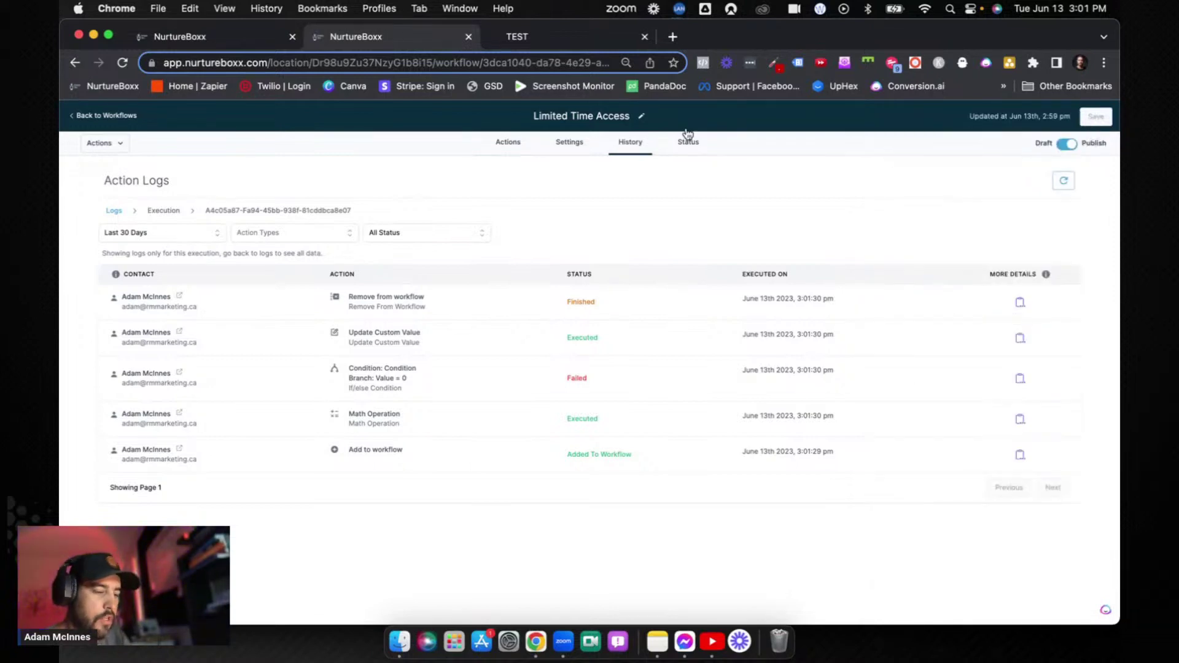
# Recheck the Math Operation step's settings in the workflow builder
pyautogui.click(573, 146)
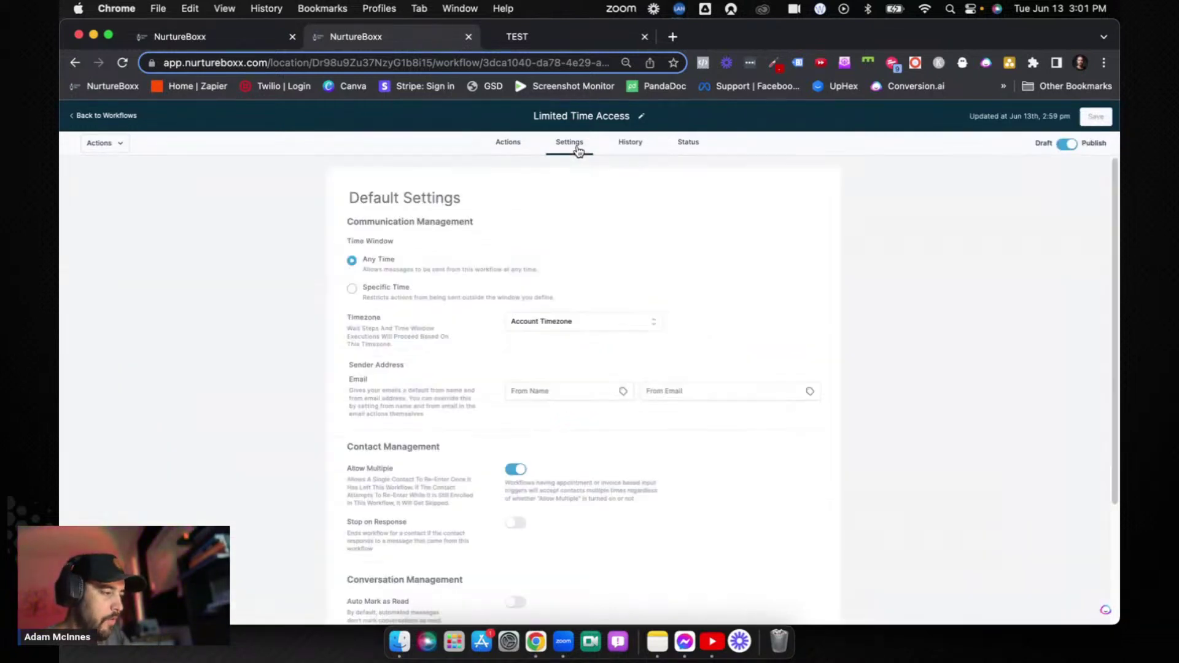
pyautogui.click(517, 143)
pyautogui.click(603, 307)
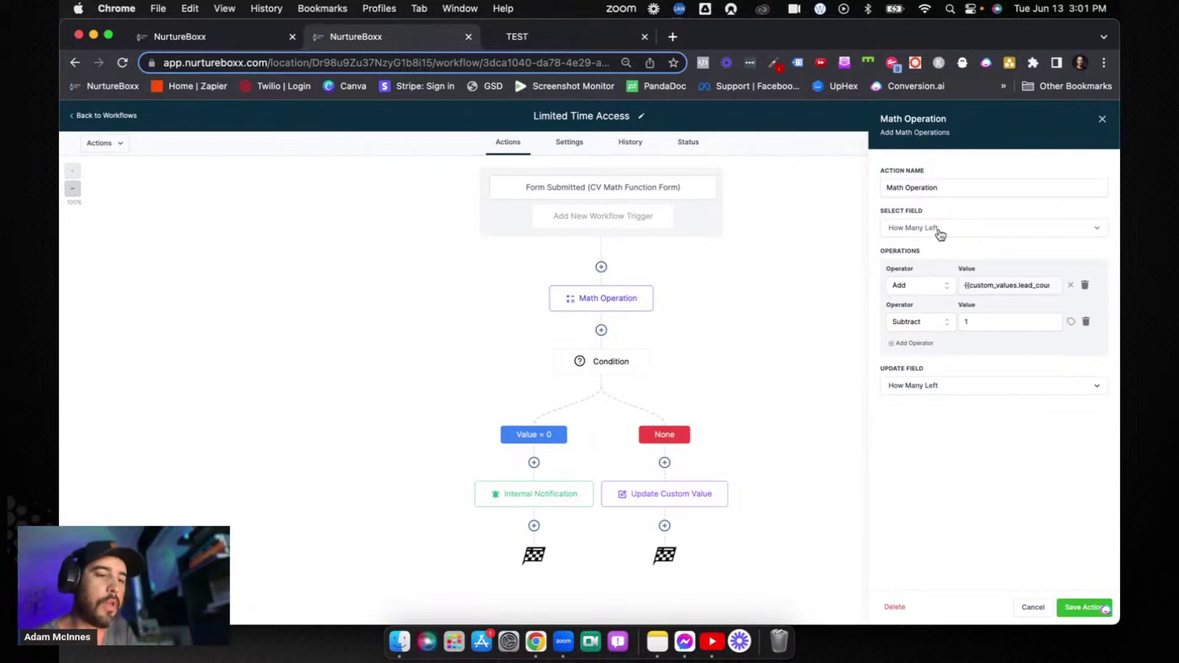
pyautogui.click(1102, 121)
# Search the contacts list for the test contact and open its record
pyautogui.click(123, 122)
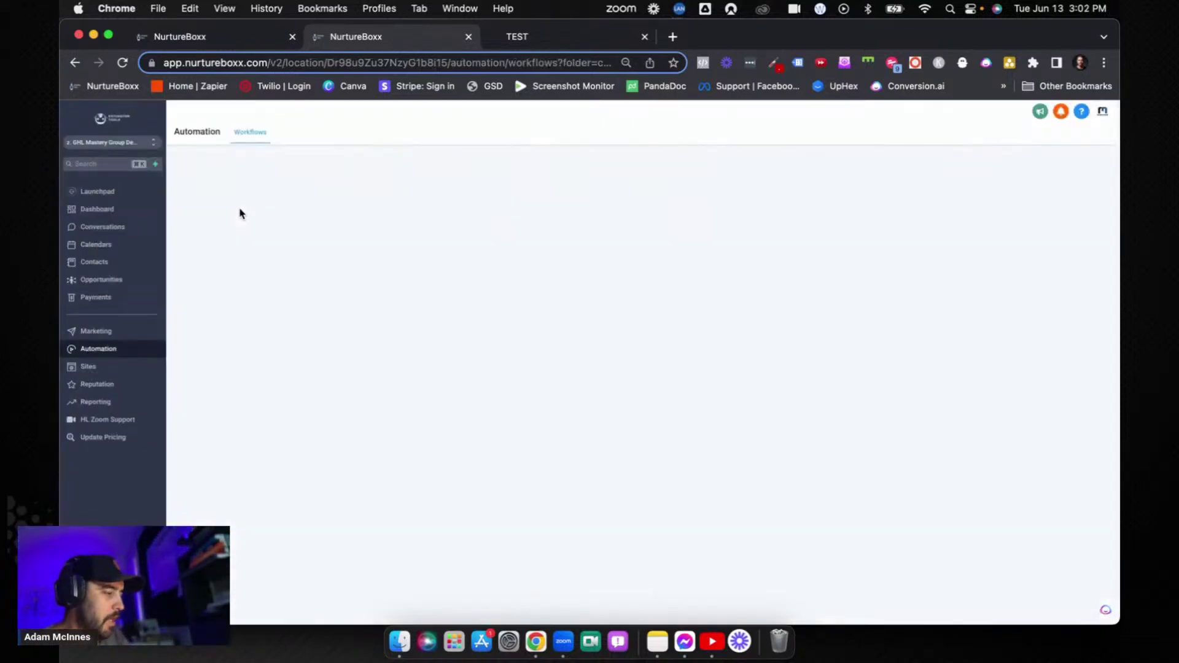
pyautogui.click(135, 284)
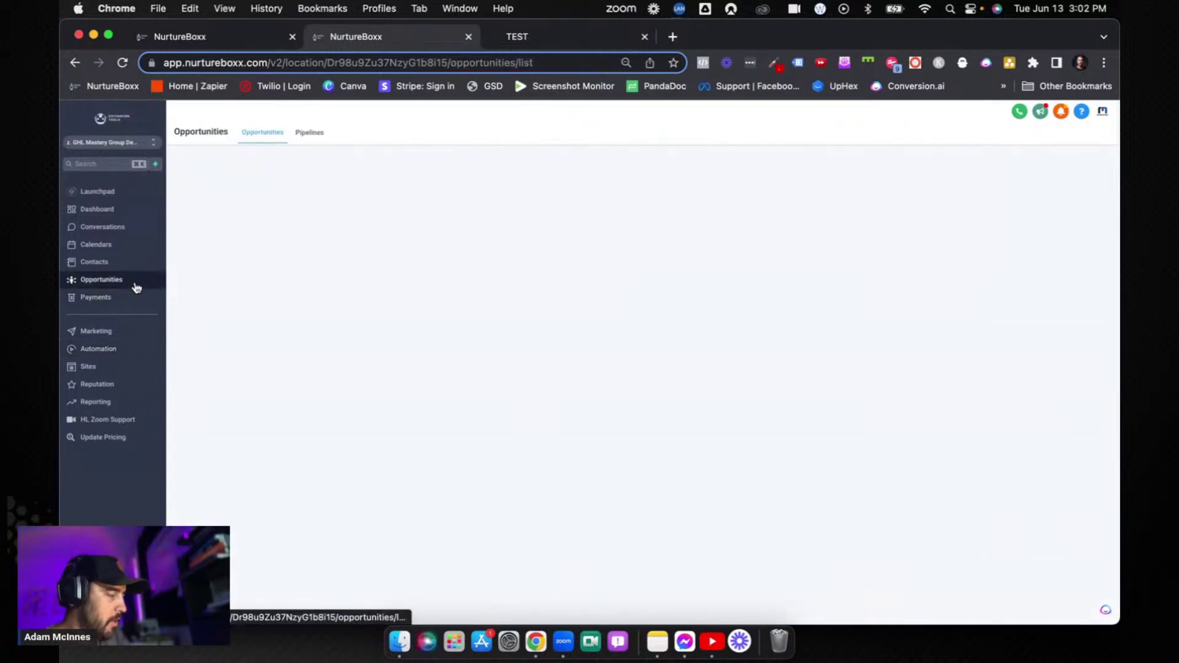
pyautogui.click(131, 262)
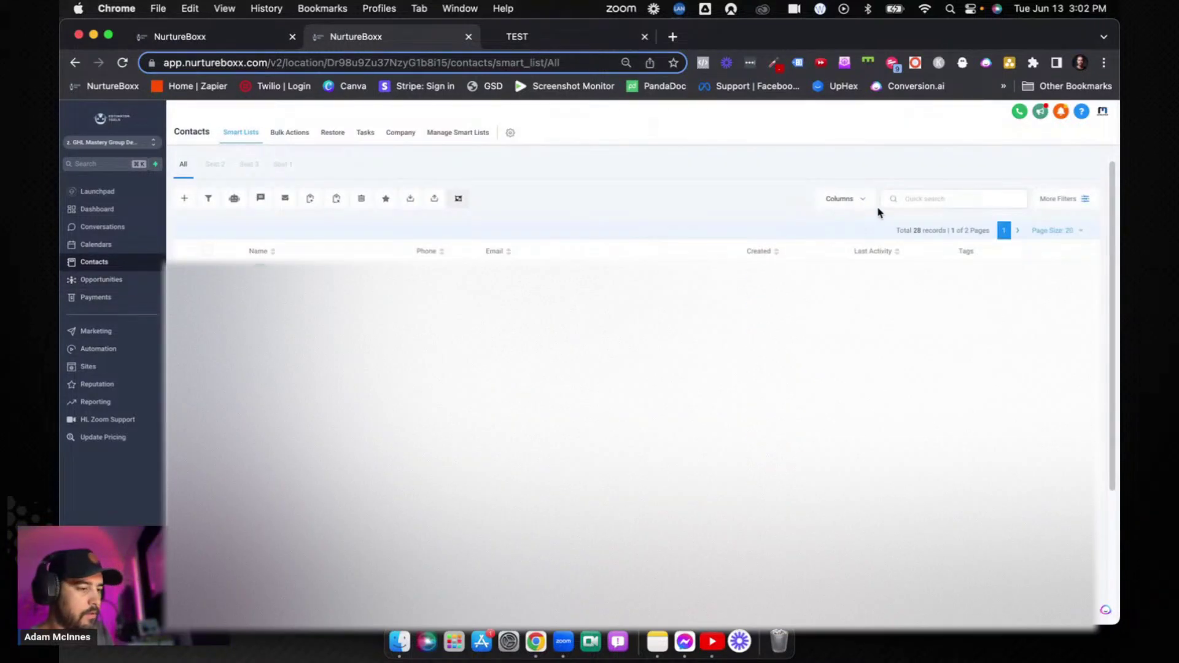
pyautogui.write('adam mc')
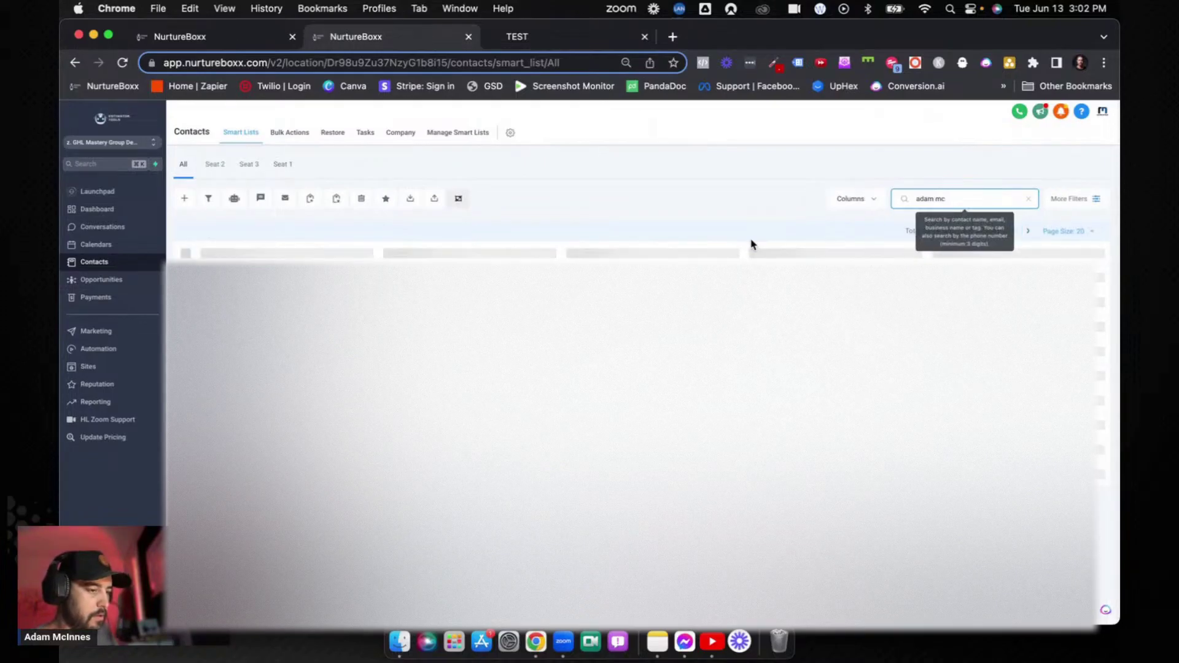
pyautogui.click(273, 264)
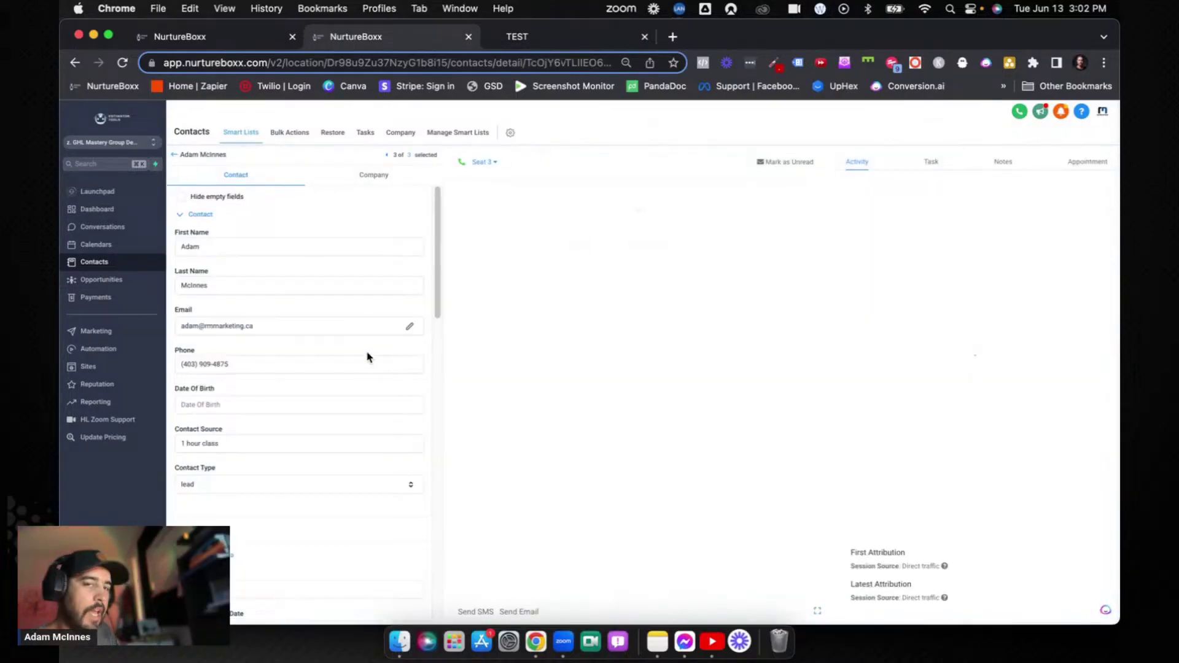
pyautogui.click(388, 157)
pyautogui.click(377, 159)
# Change the contact's How Many Left from 17 to 0 and save
pyautogui.scroll(-10, 272, 299)
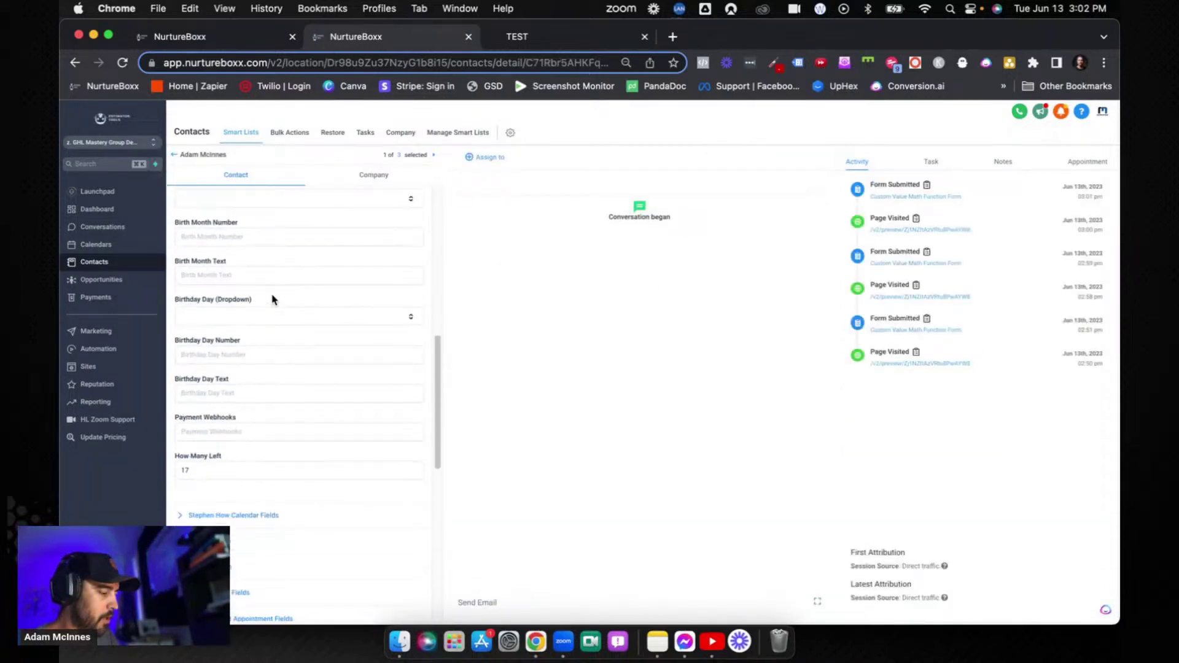
pyautogui.scroll(-2, 273, 300)
pyautogui.click(240, 393)
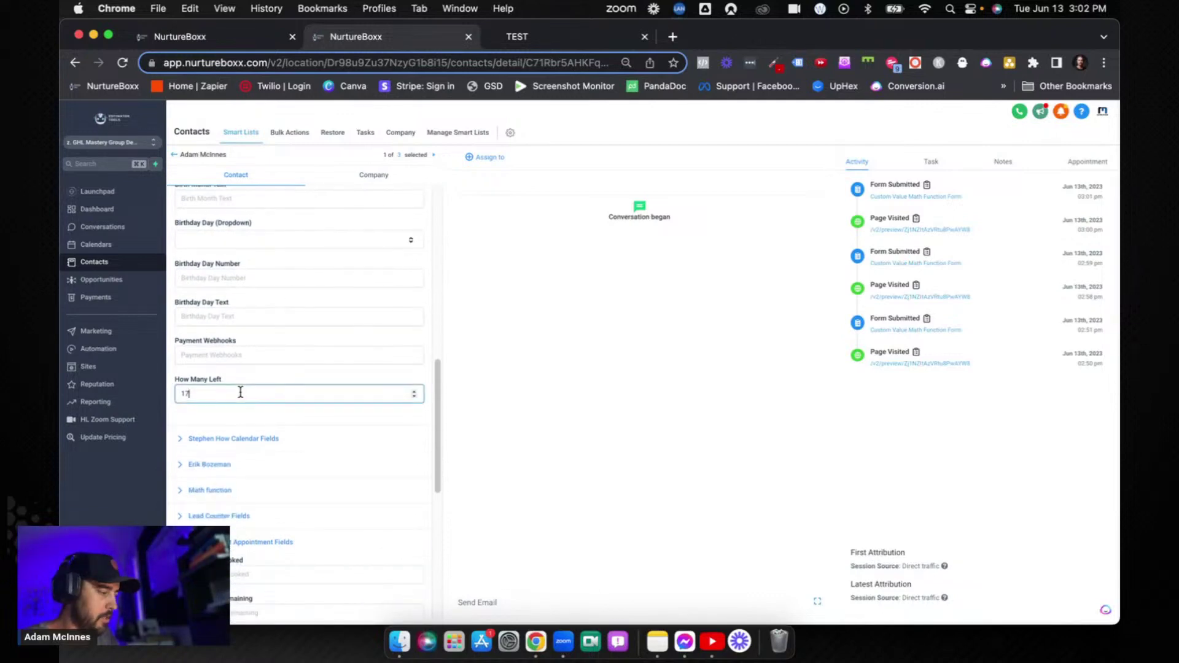
pyautogui.press('BackSpace')
pyautogui.press('BackSpace')
pyautogui.write('0')
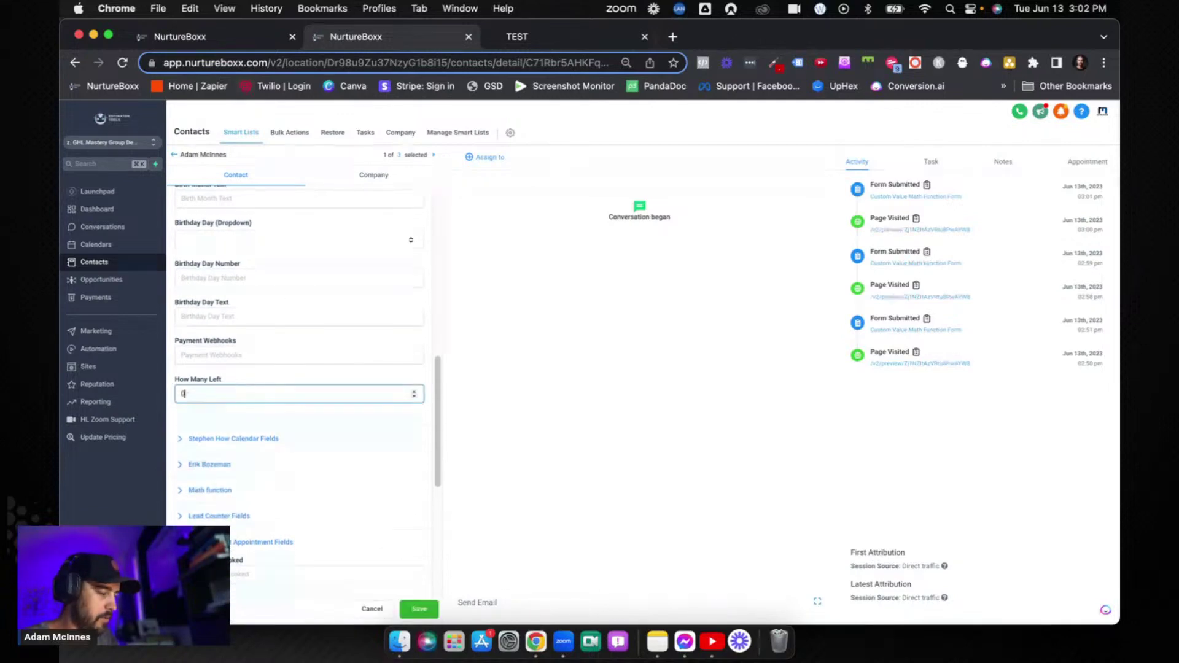
pyautogui.click(419, 608)
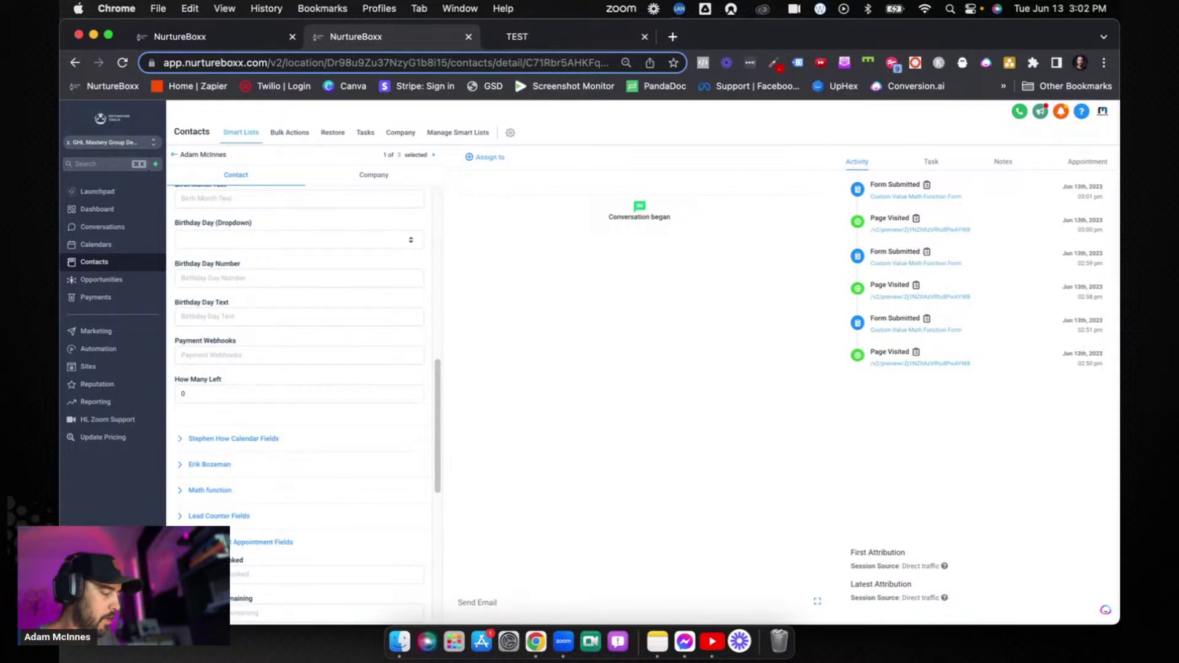
# Delete the 0 so How Many Left is empty, and save
pyautogui.click(207, 387)
pyautogui.press('BackSpace')
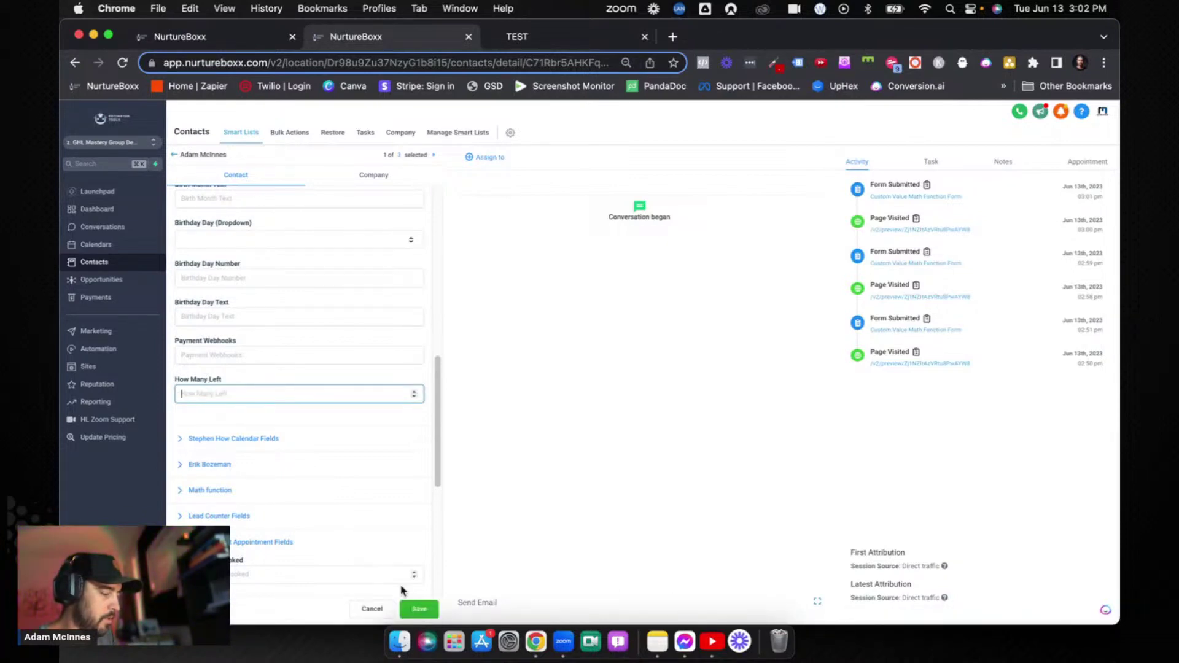
pyautogui.click(417, 608)
# Change the 1. Lead Counter custom value from 17 to 10 in Settings > Custom Values
pyautogui.click(86, 608)
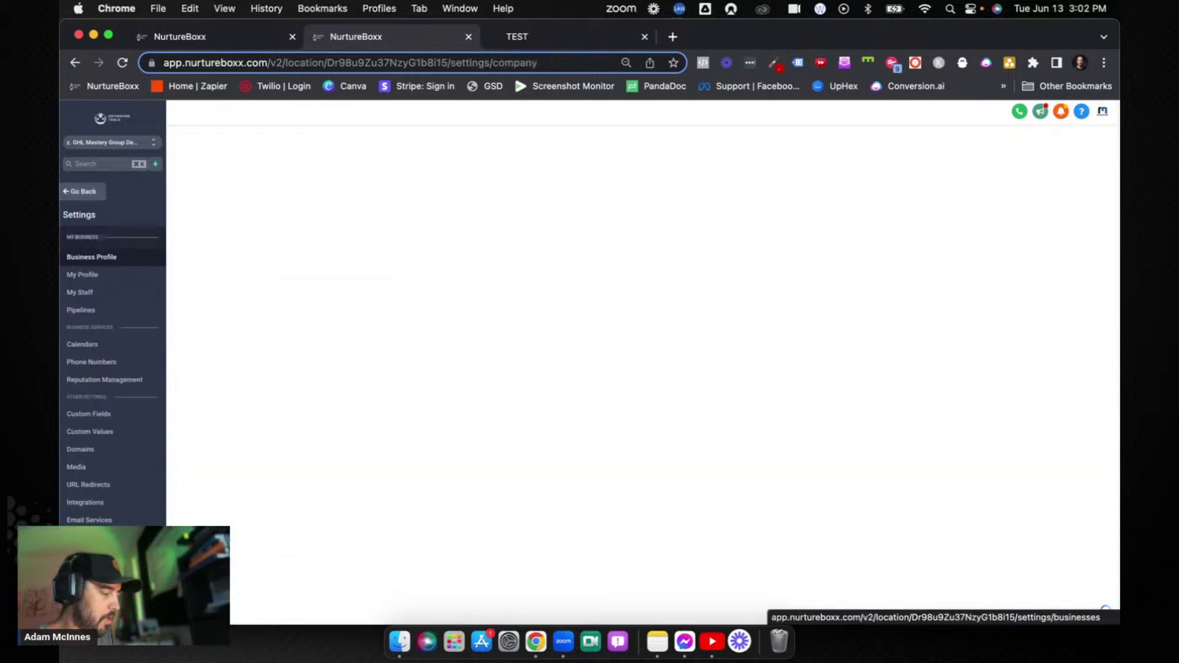
pyautogui.click(116, 425)
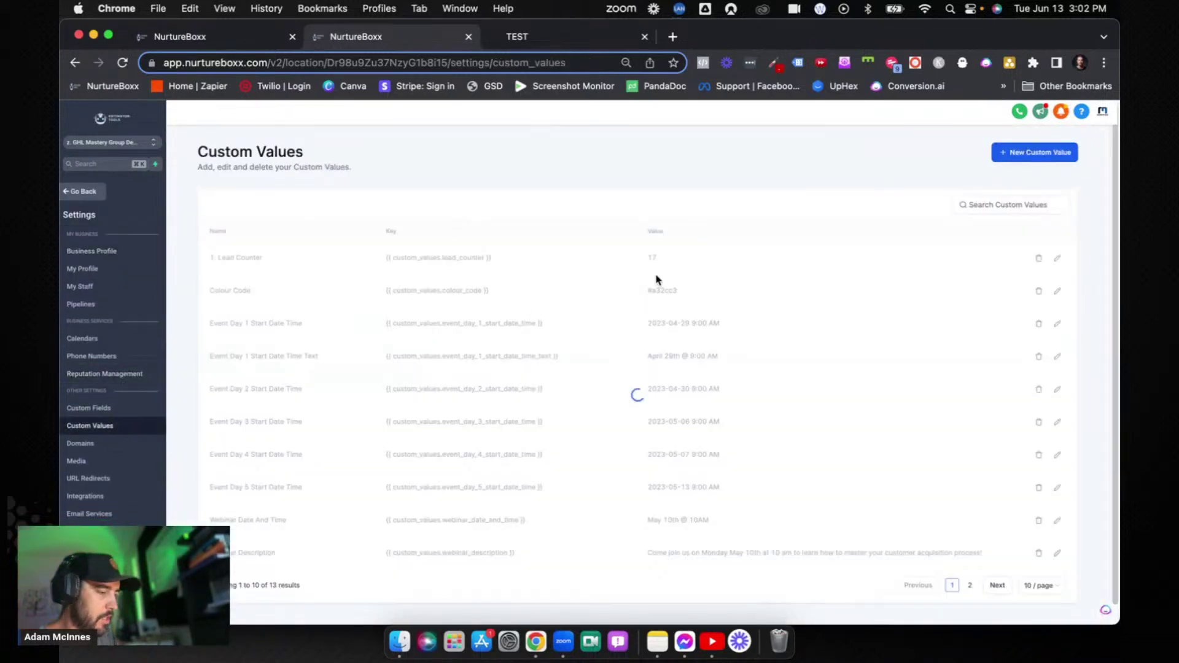
pyautogui.click(1057, 258)
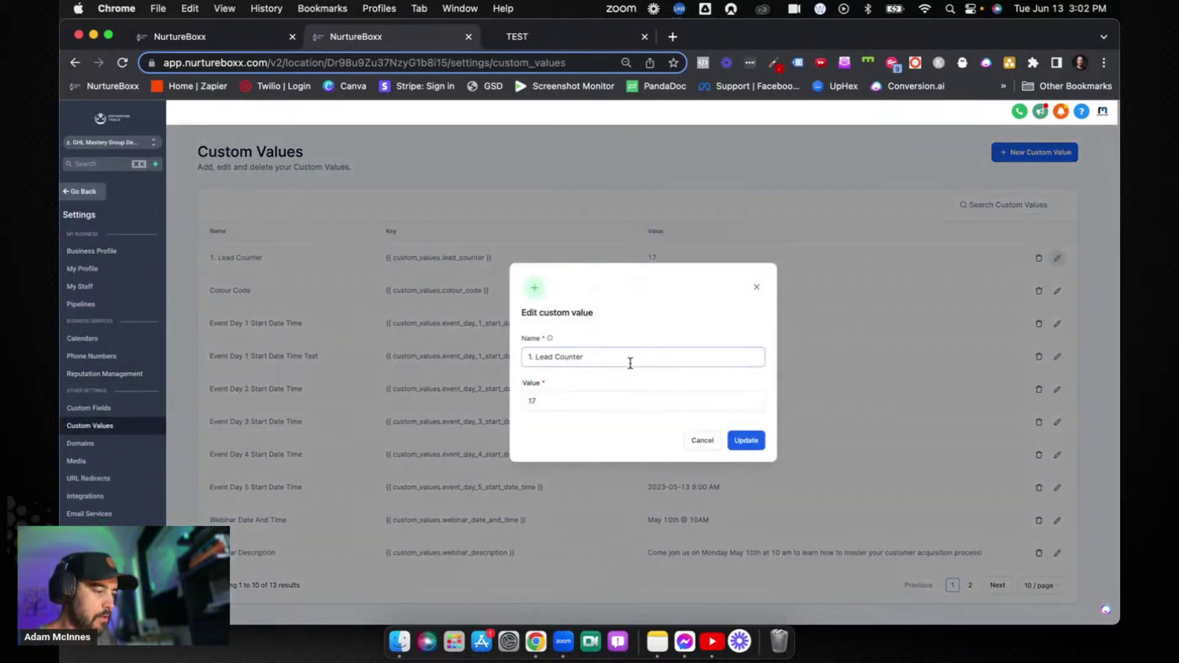
pyautogui.click(607, 393)
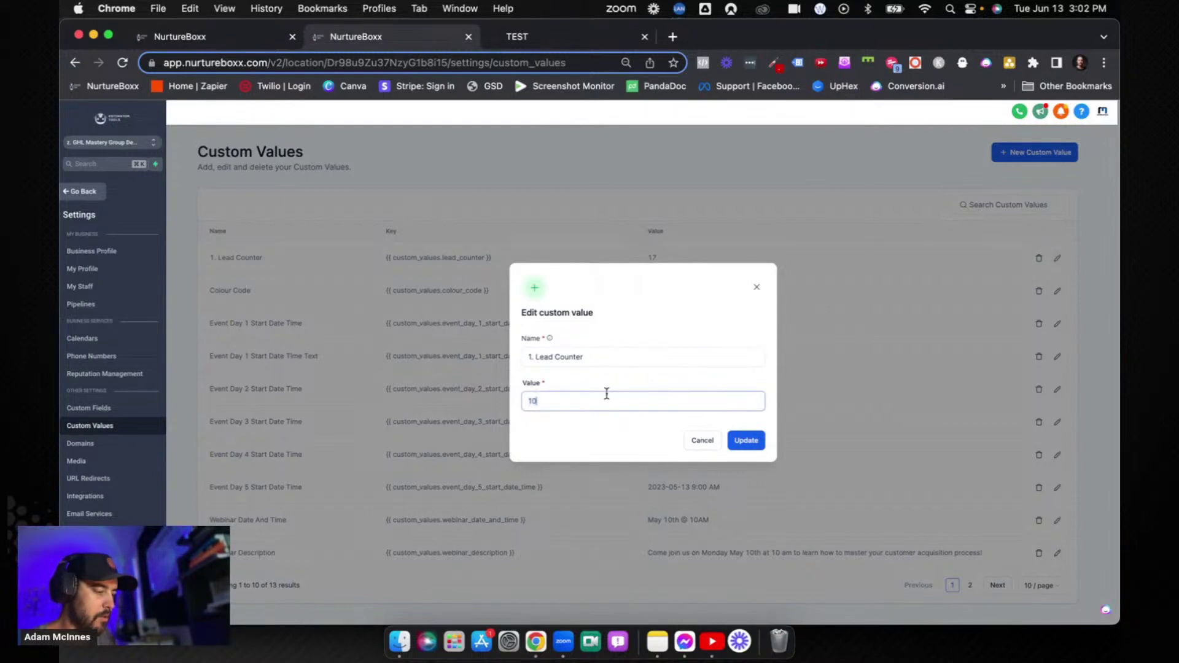
pyautogui.write('10')
pyautogui.click(756, 441)
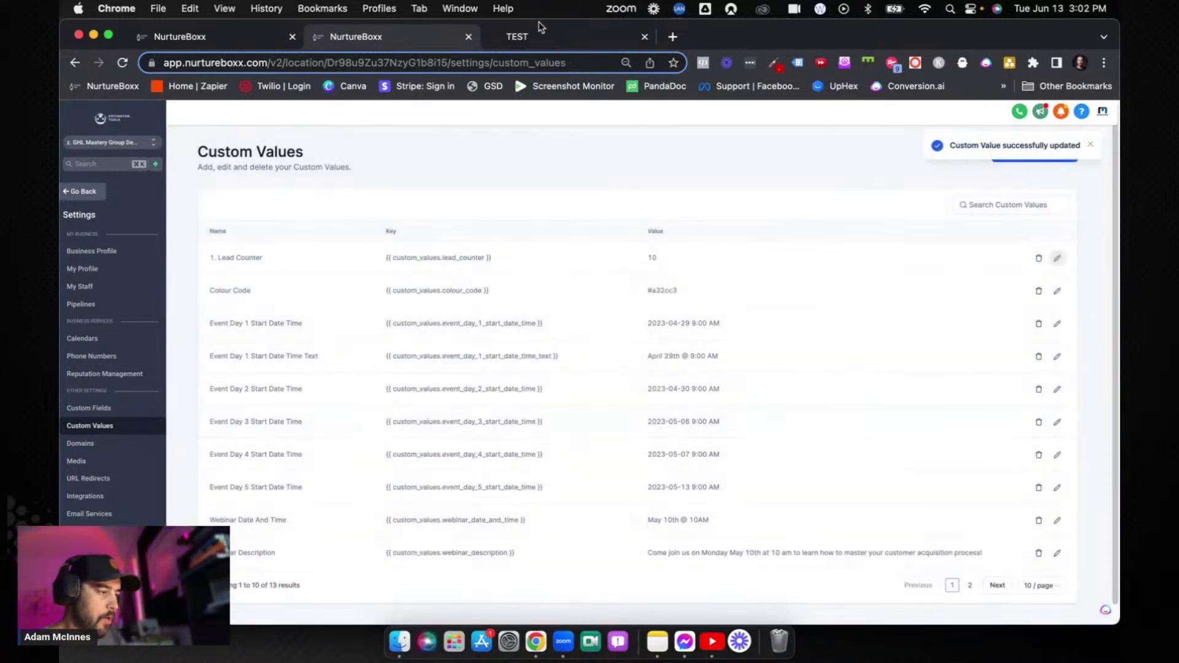
# Reload the funnel preview so its headline reads 'THERE ARE ONLY 10 SPOTS LEFT!'
pyautogui.click(551, 38)
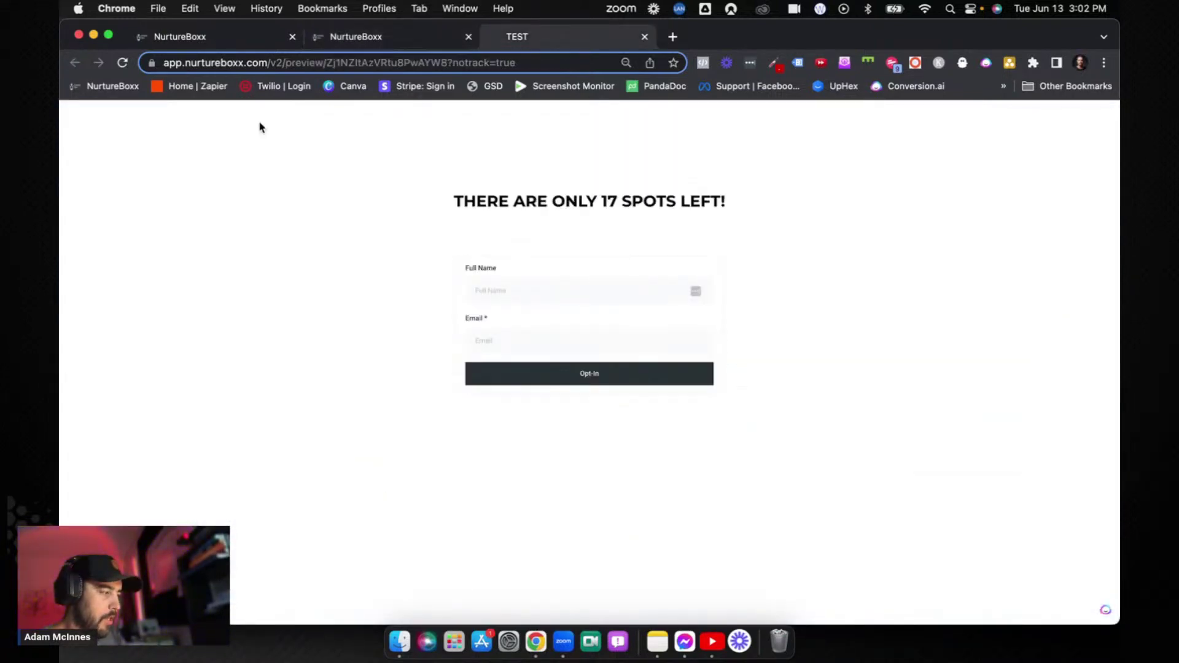
pyautogui.click(122, 62)
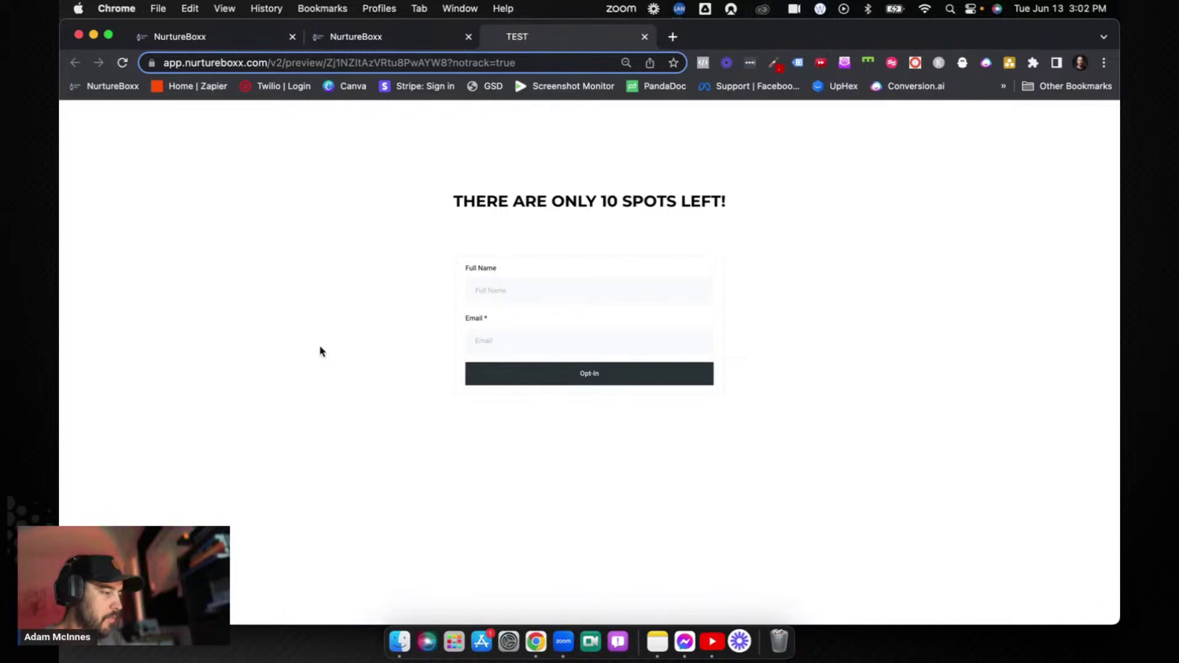
pyautogui.click(514, 291)
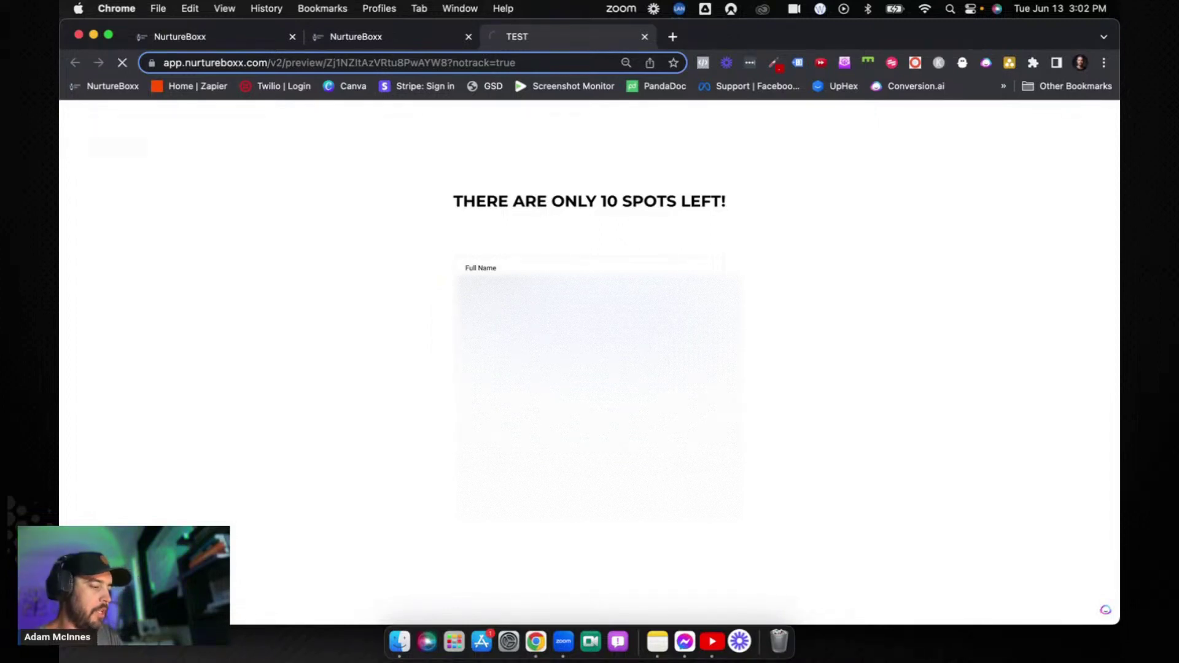
# Leave settings for the main app and bring up the Automation workflow list
pyautogui.click(390, 41)
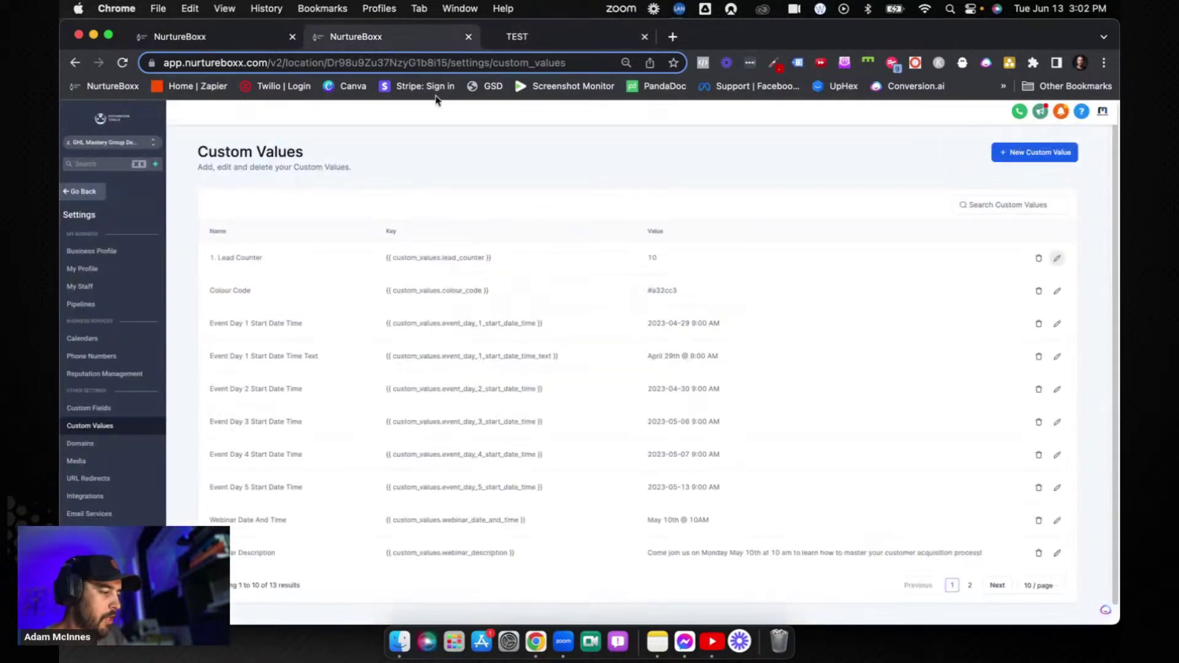
pyautogui.click(86, 196)
pyautogui.click(109, 350)
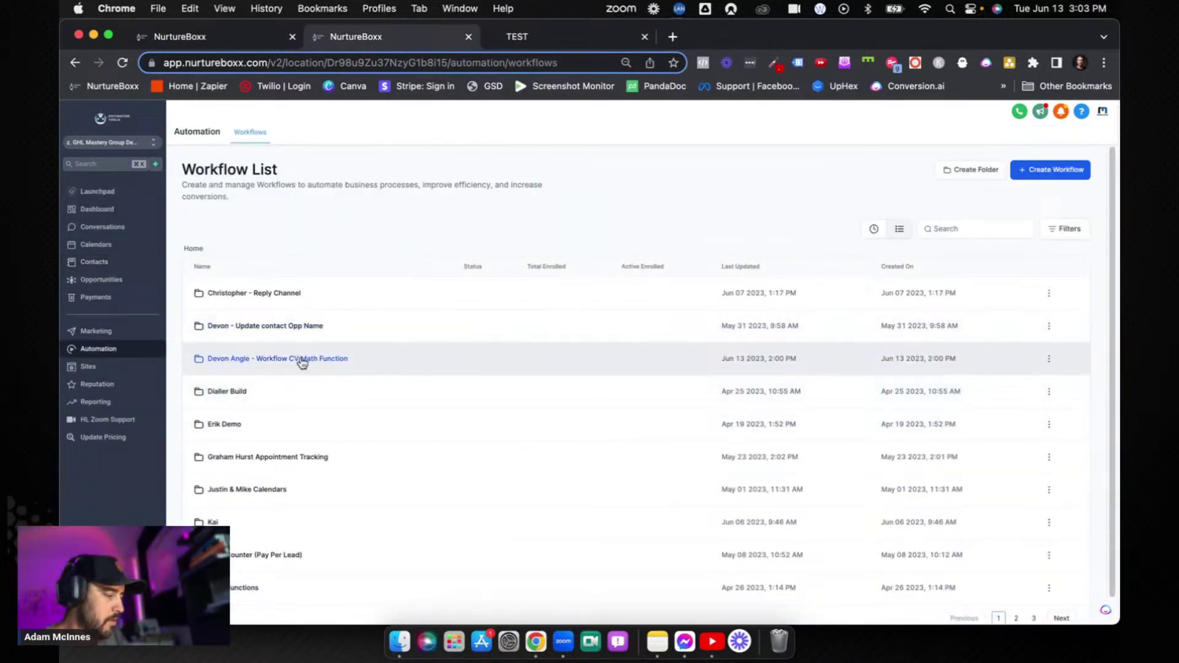
# Open the Limited Time Access workflow's latest run log and inspect the Math Operation's 10 - 1 = 9 result
pyautogui.click(302, 362)
pyautogui.click(250, 292)
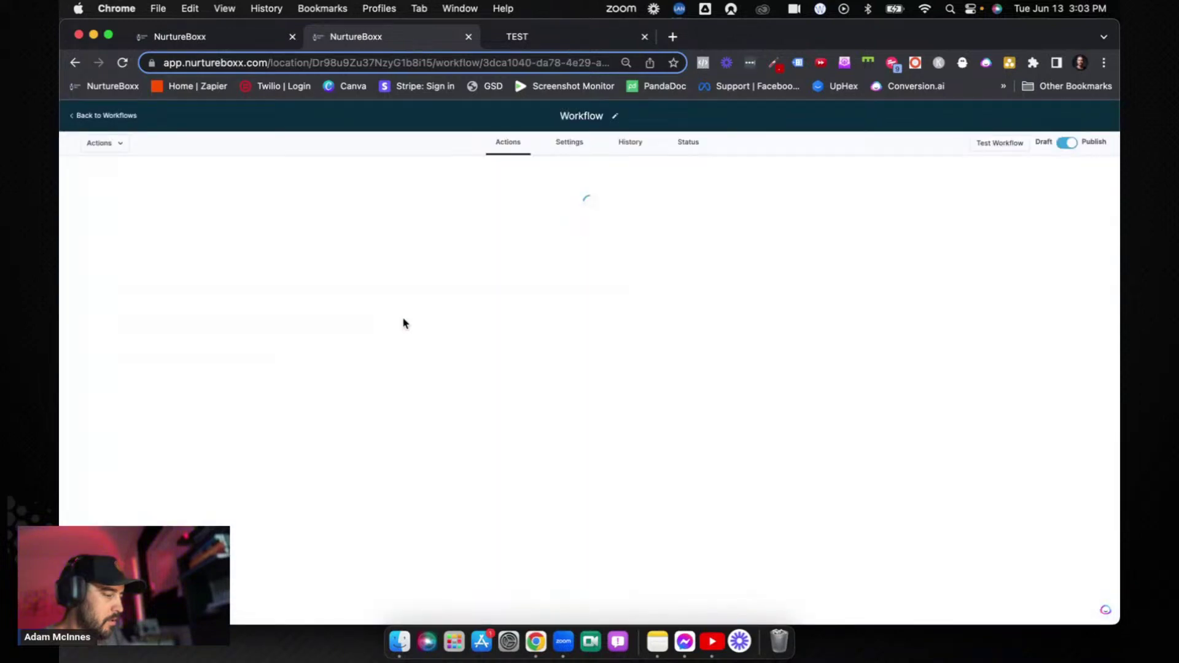
pyautogui.click(693, 142)
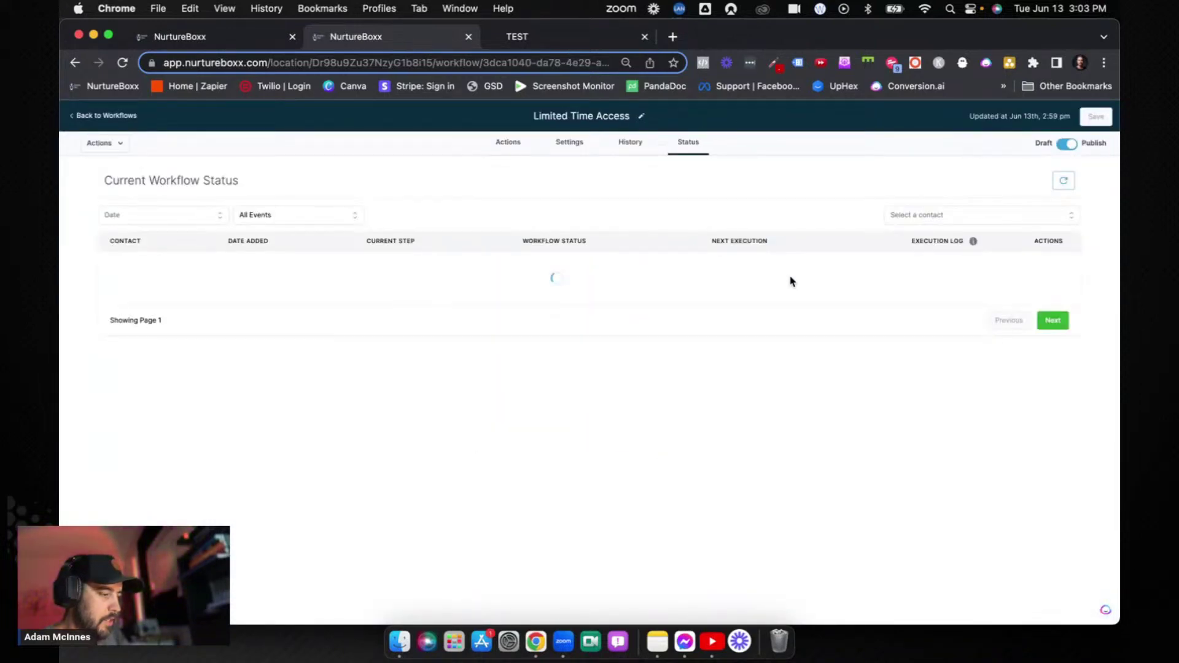
pyautogui.click(977, 270)
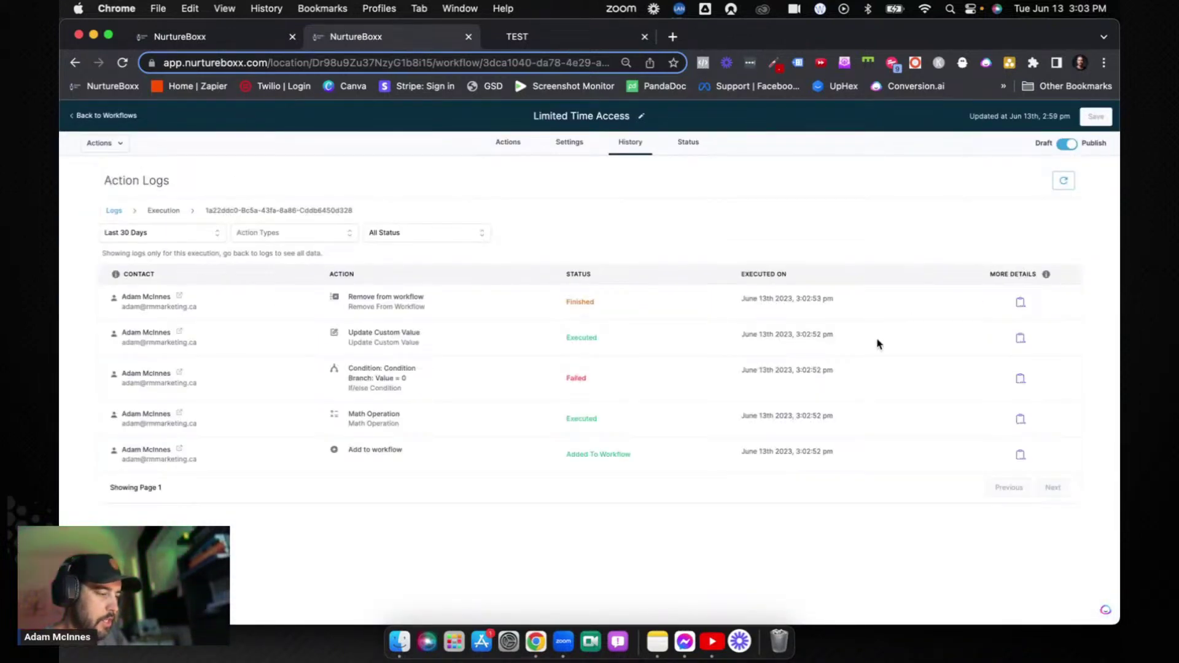
pyautogui.click(1020, 420)
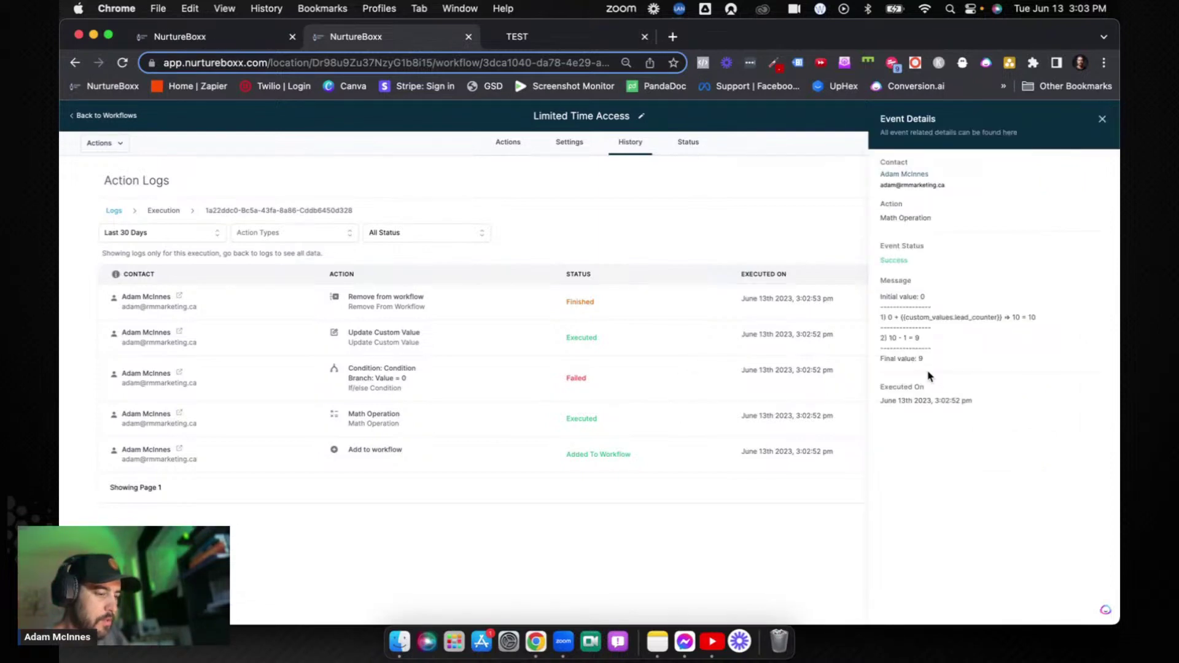
pyautogui.moveTo(920, 339); pyautogui.dragTo(889, 337)
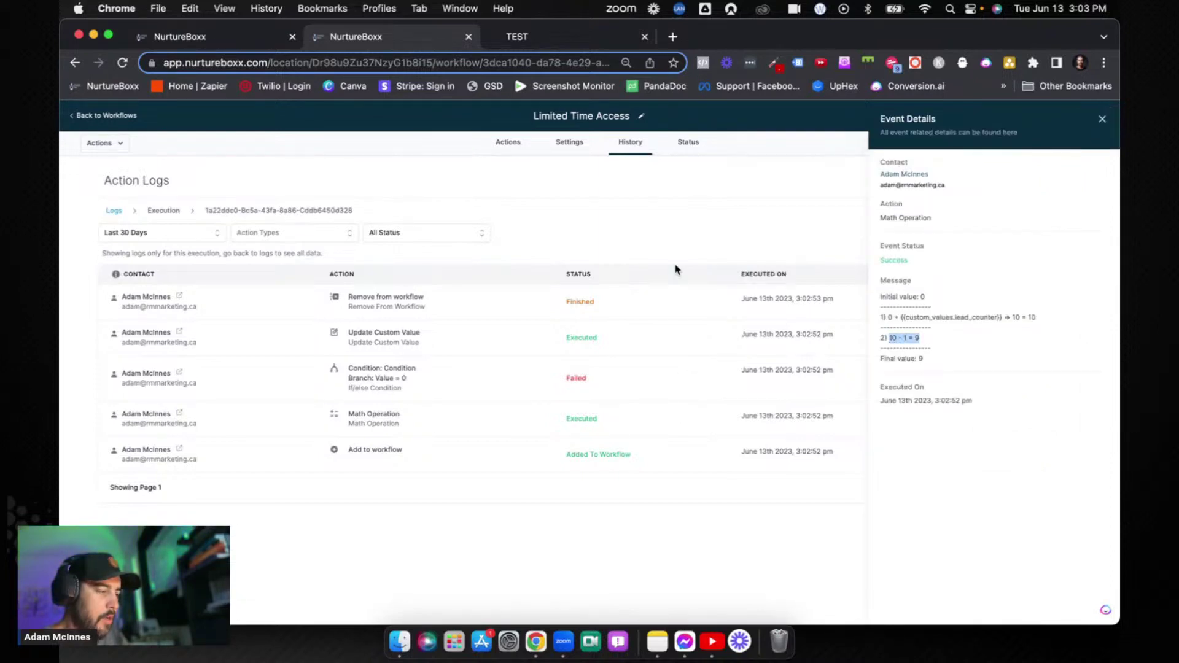
# Reload the preview, submit a test opt-in, and confirm the headline now shows 8 spots left
pyautogui.click(570, 42)
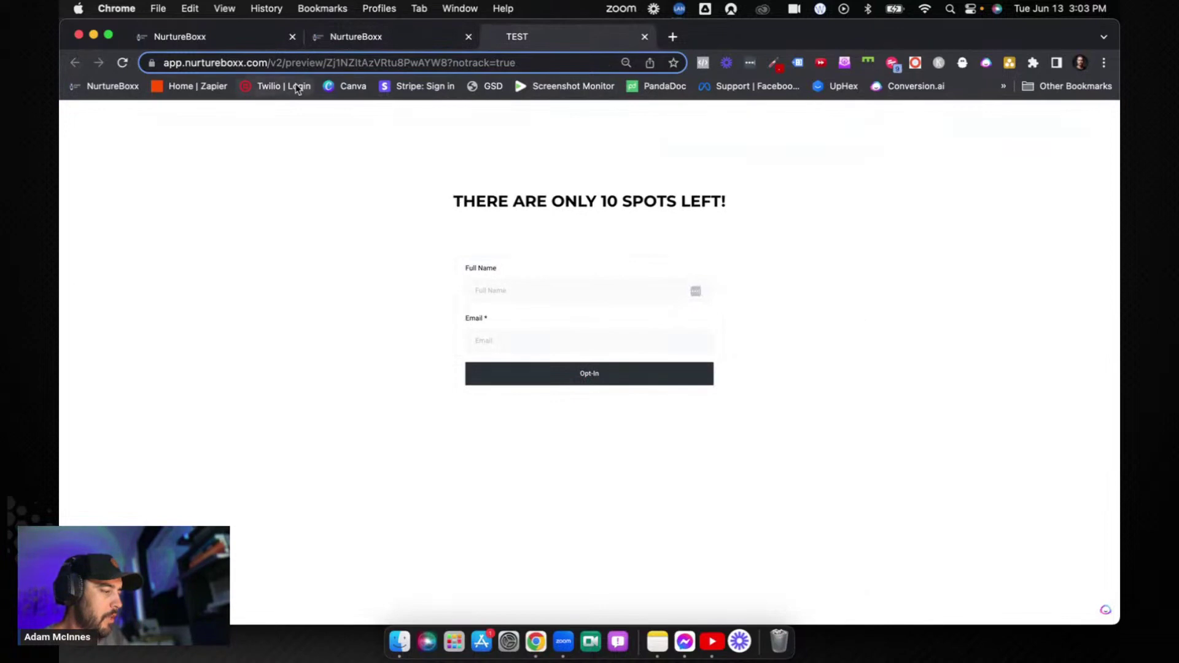
pyautogui.click(121, 63)
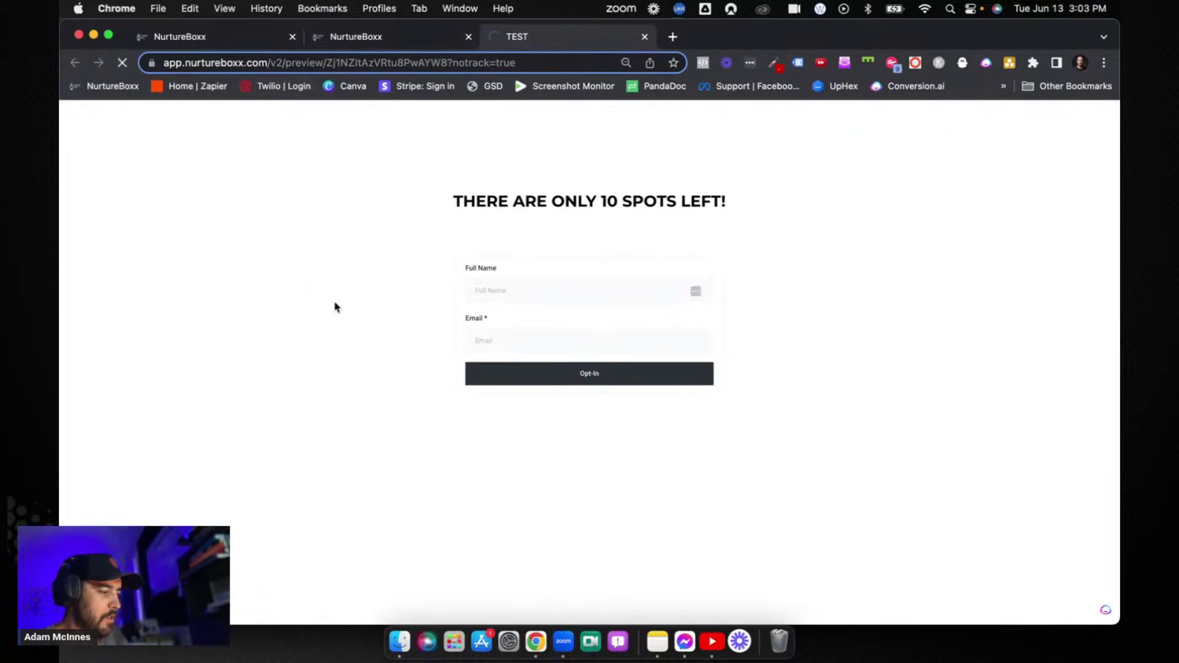
pyautogui.click(581, 289)
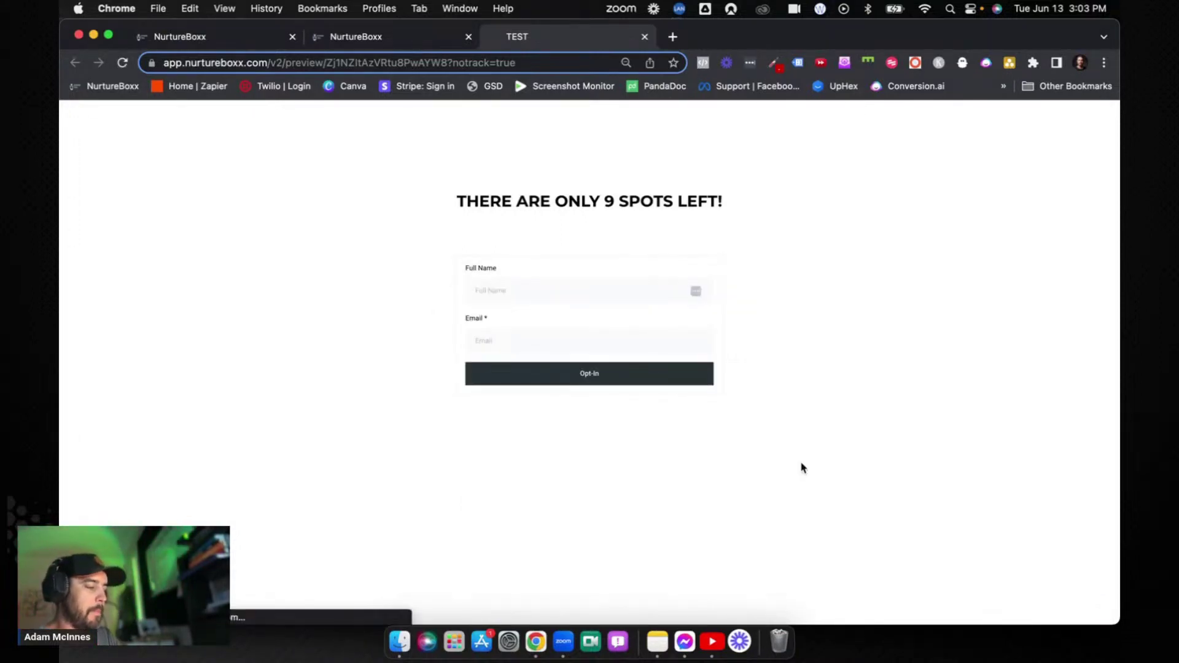
pyautogui.click(123, 64)
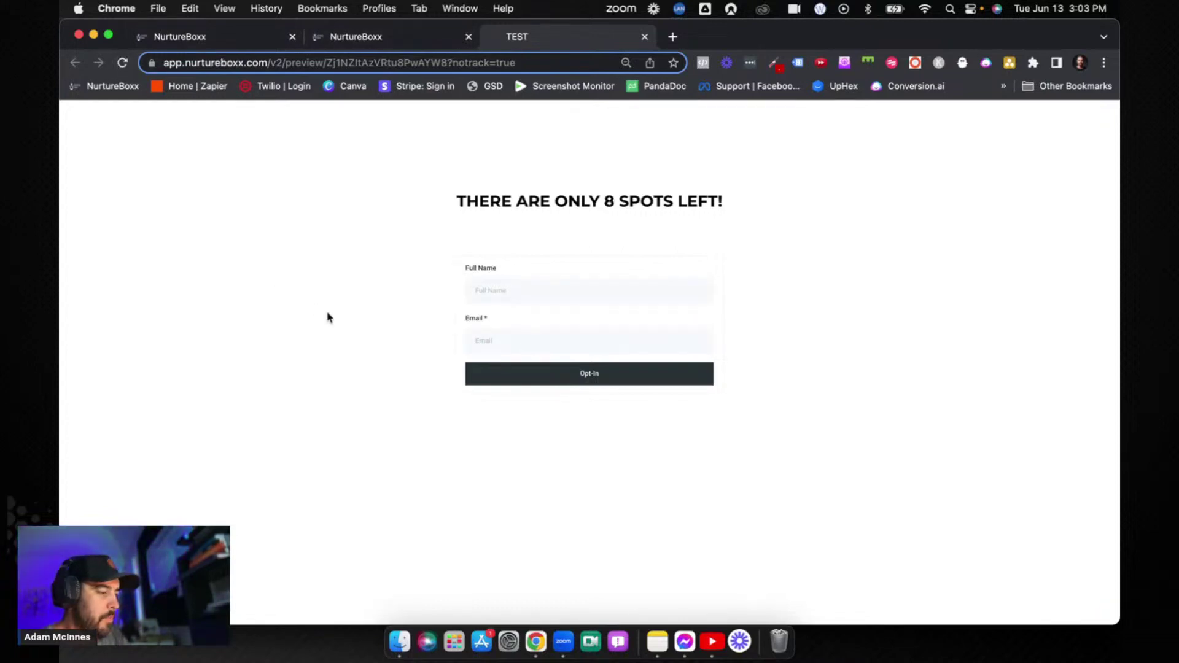
pyautogui.moveTo(464, 203); pyautogui.dragTo(755, 211)
pyautogui.click(763, 213)
# Close the Event Details panel and show the Limited Time Access workflow's Actions diagram
pyautogui.click(393, 43)
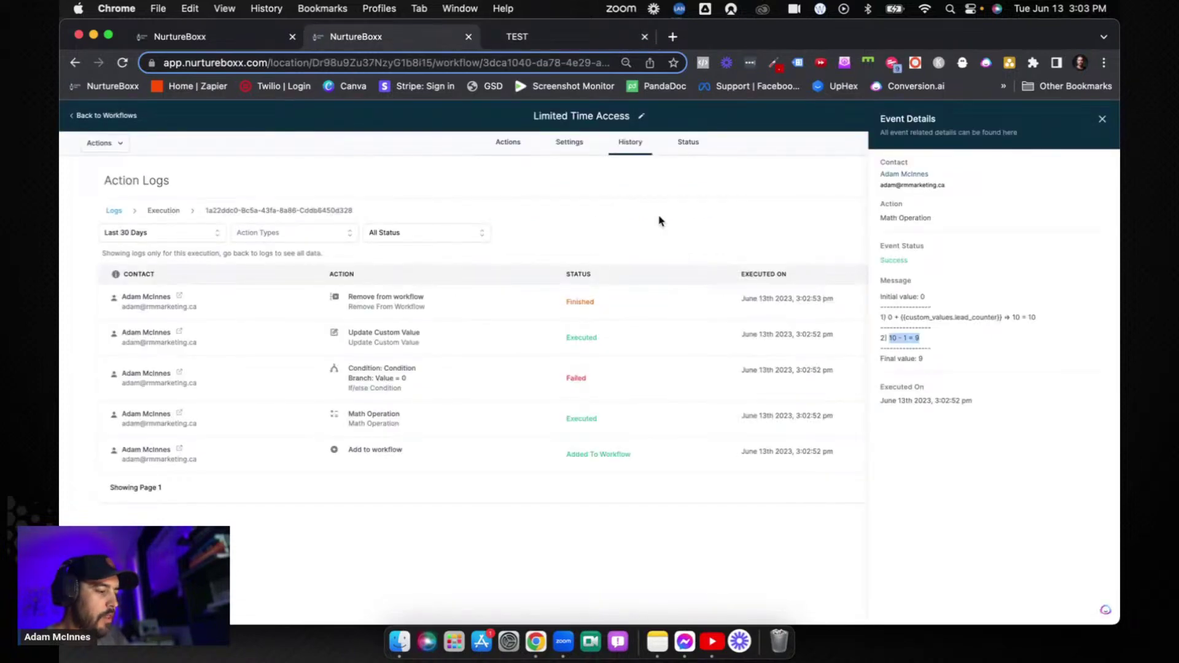
pyautogui.click(1103, 121)
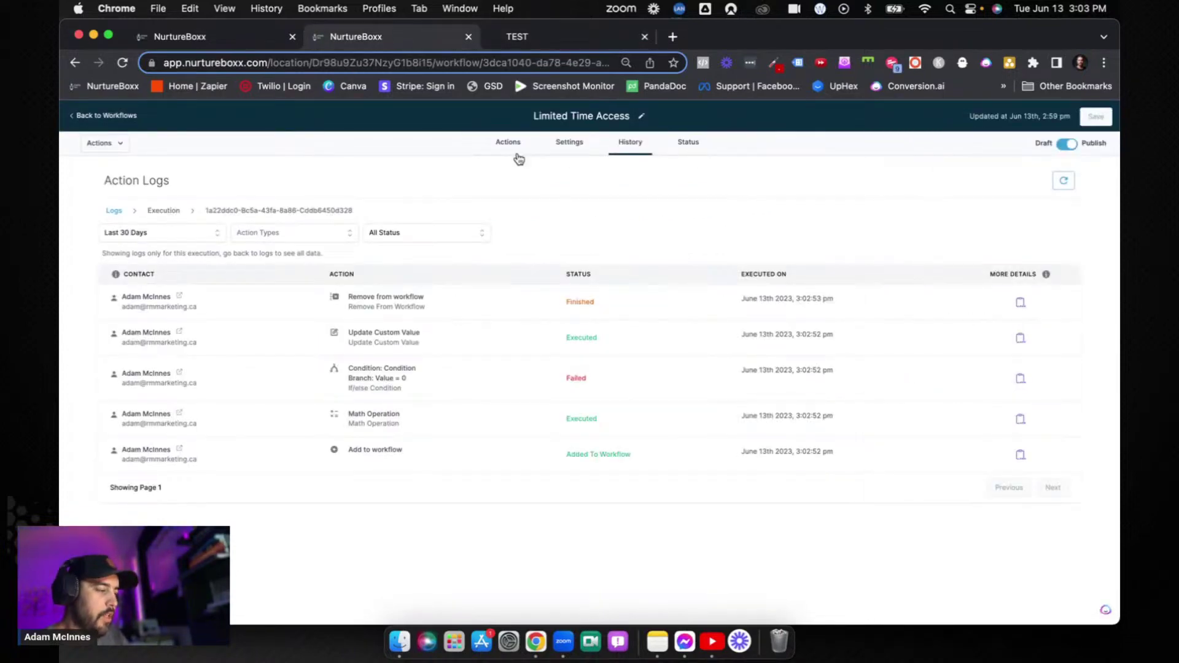
pyautogui.click(519, 150)
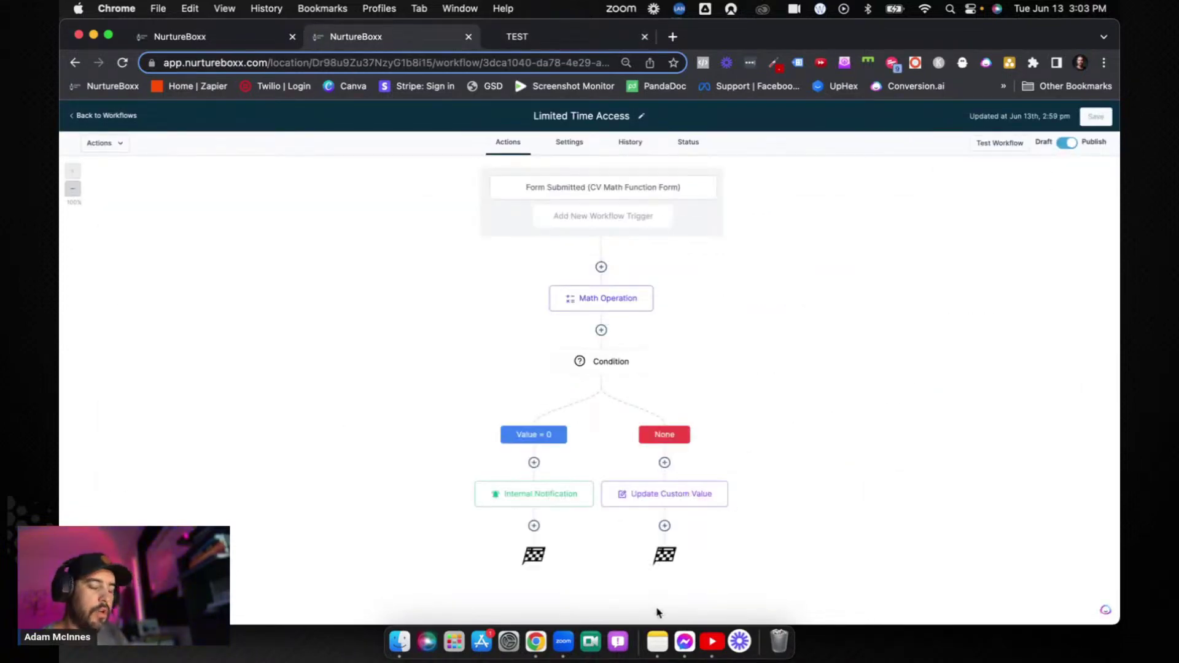